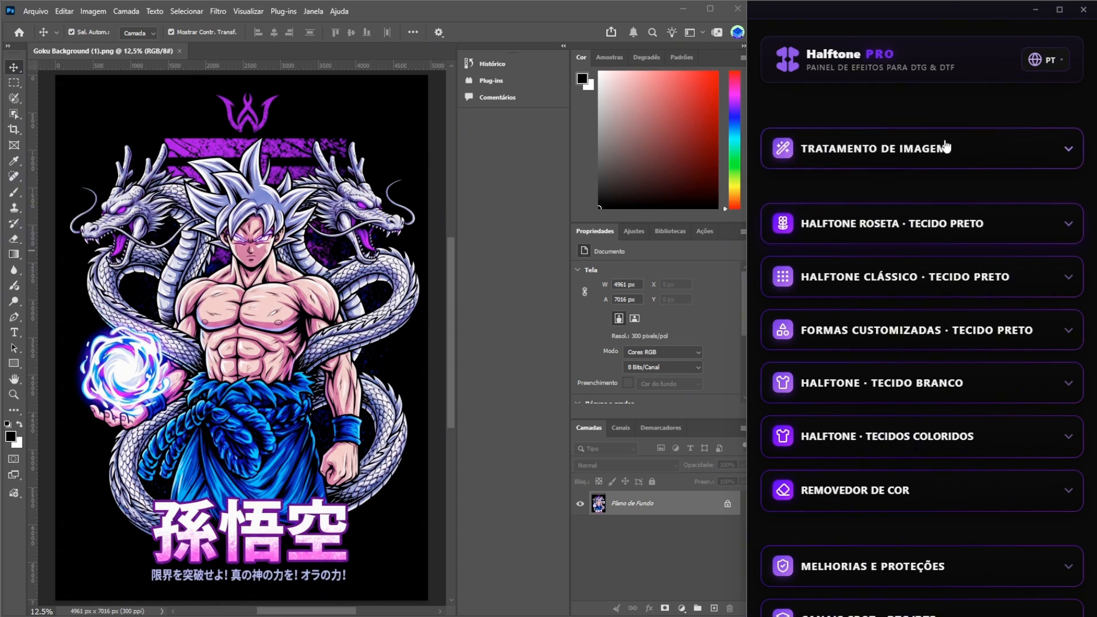
- Review the enhancement, quality and sharpness presets in the Tratamento de Imagem section
click(973, 168)
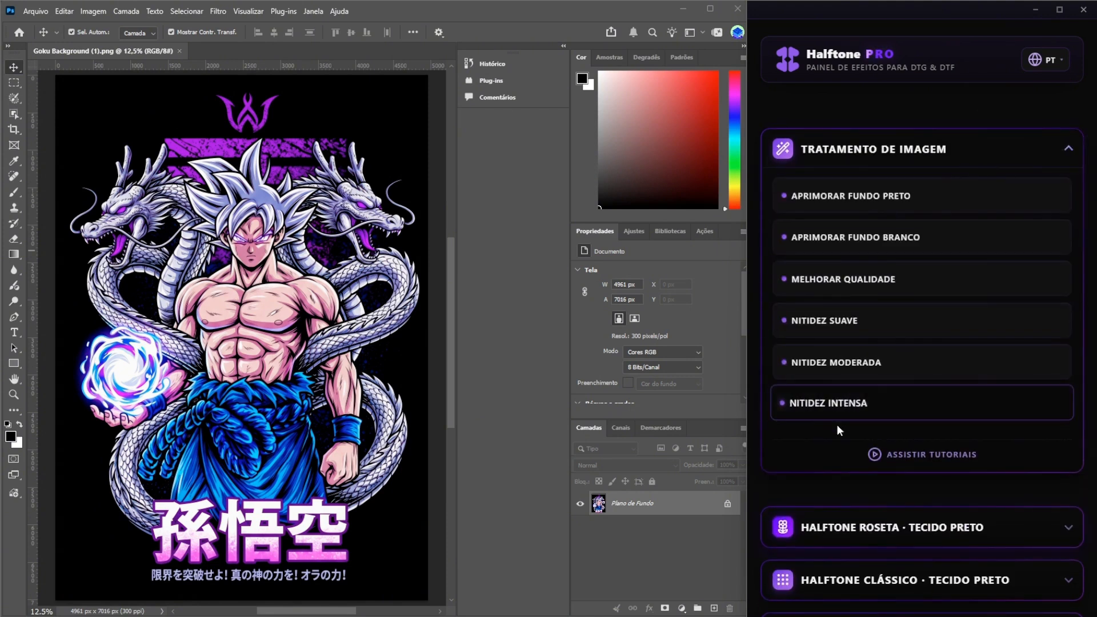
scroll(946, 460, down, 1)
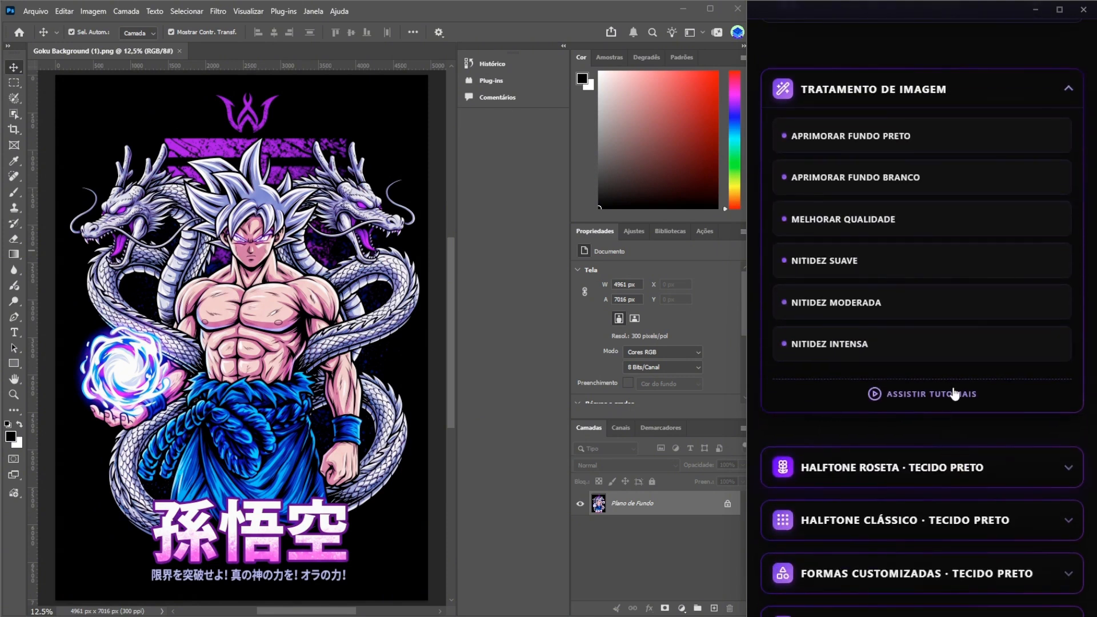
scroll(932, 403, down, 2)
scroll(932, 400, up, 1)
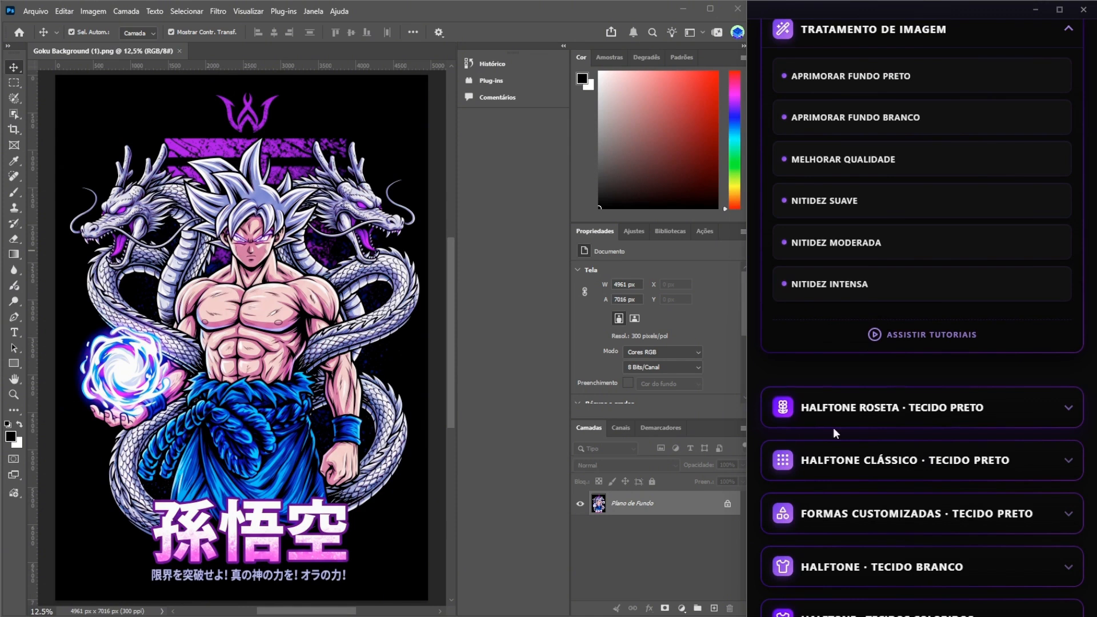
scroll(894, 358, up, 2)
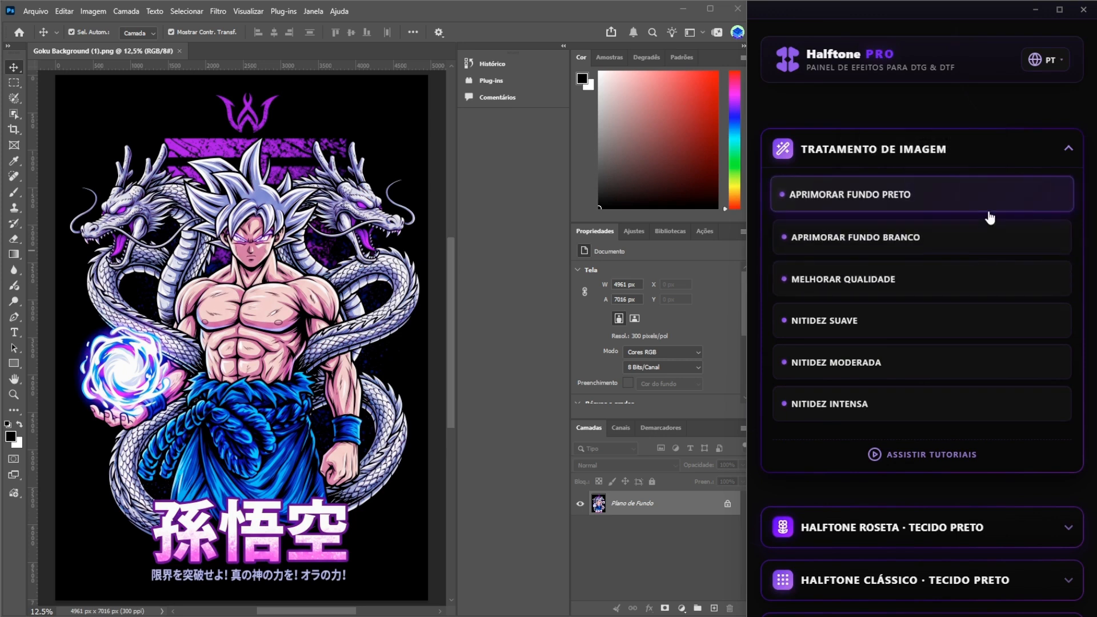
mouse_move(922, 294)
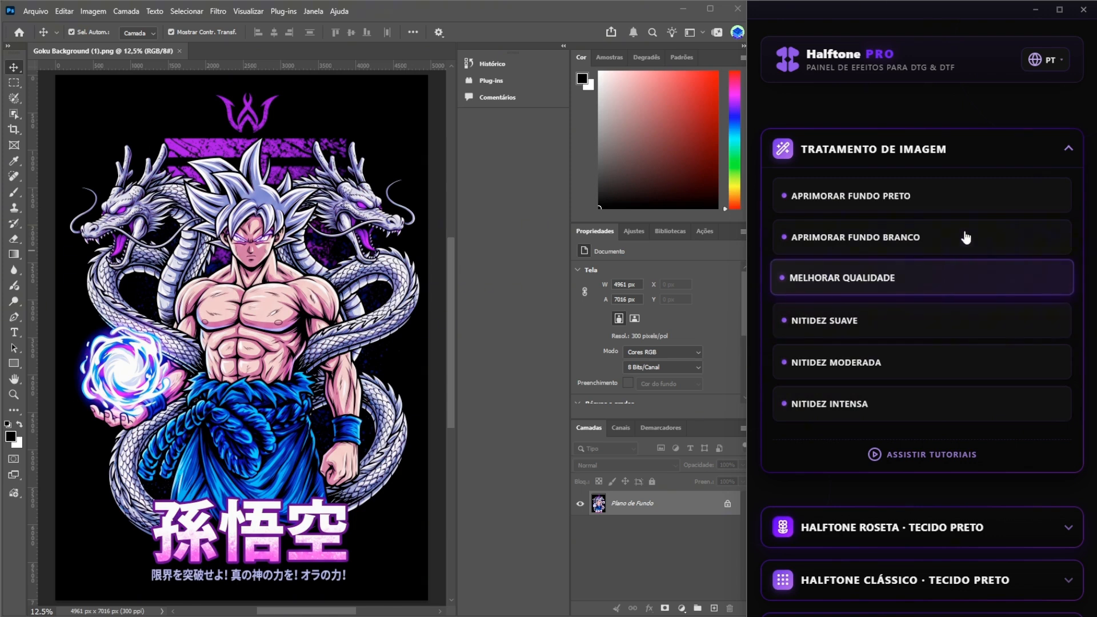
click(992, 163)
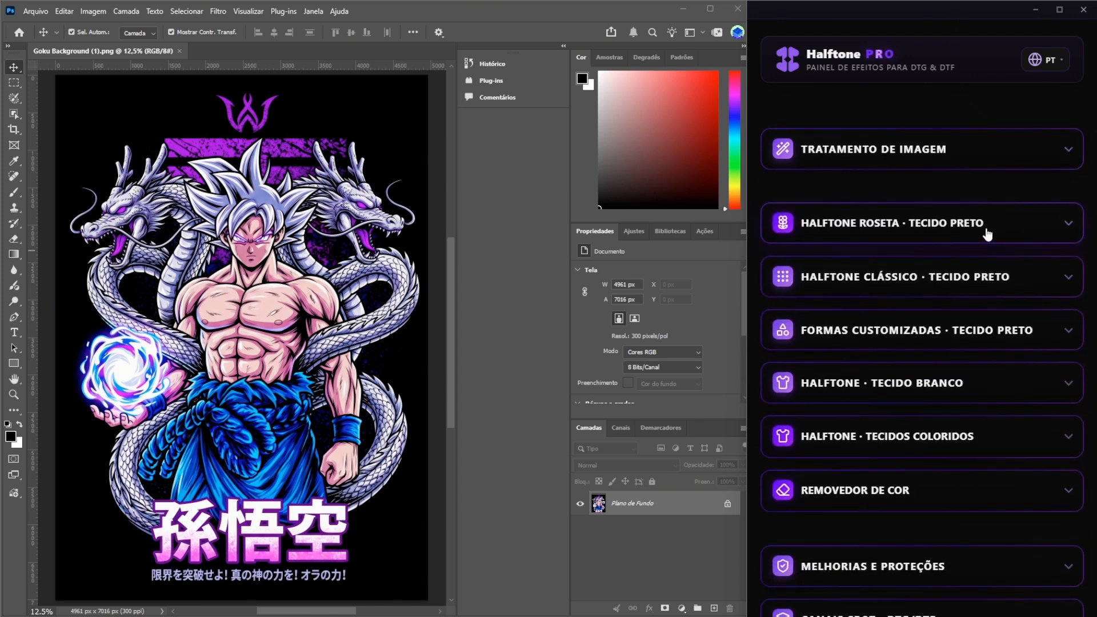
- Apply the Halftone Roseta for black fabric to the Goku artwork using the Auto 30 LPI preset
click(987, 232)
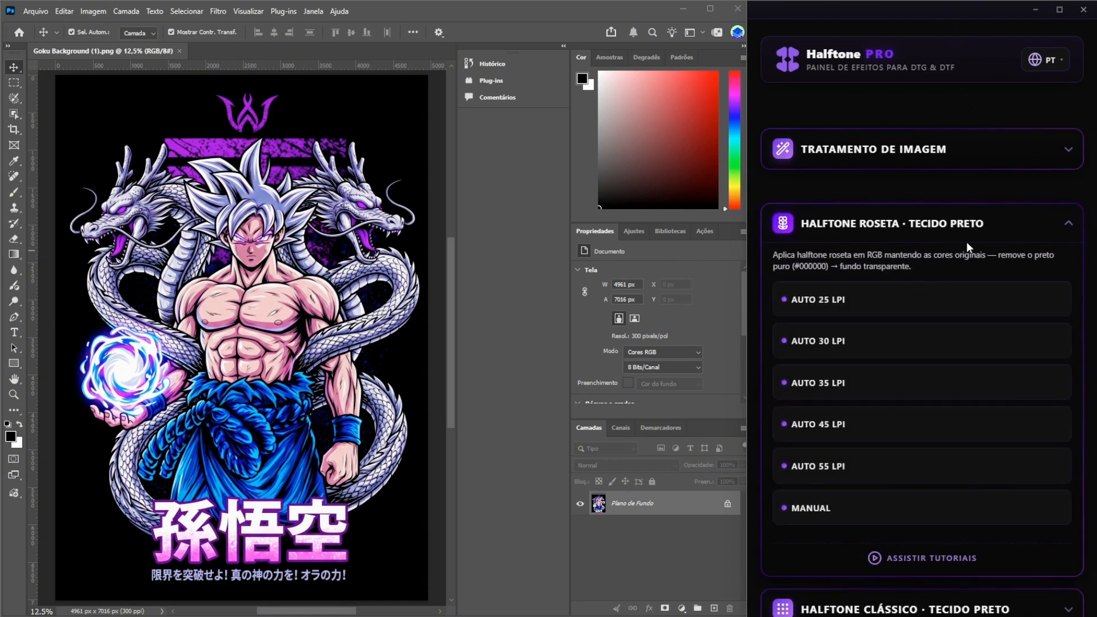
scroll(943, 269, down, 2)
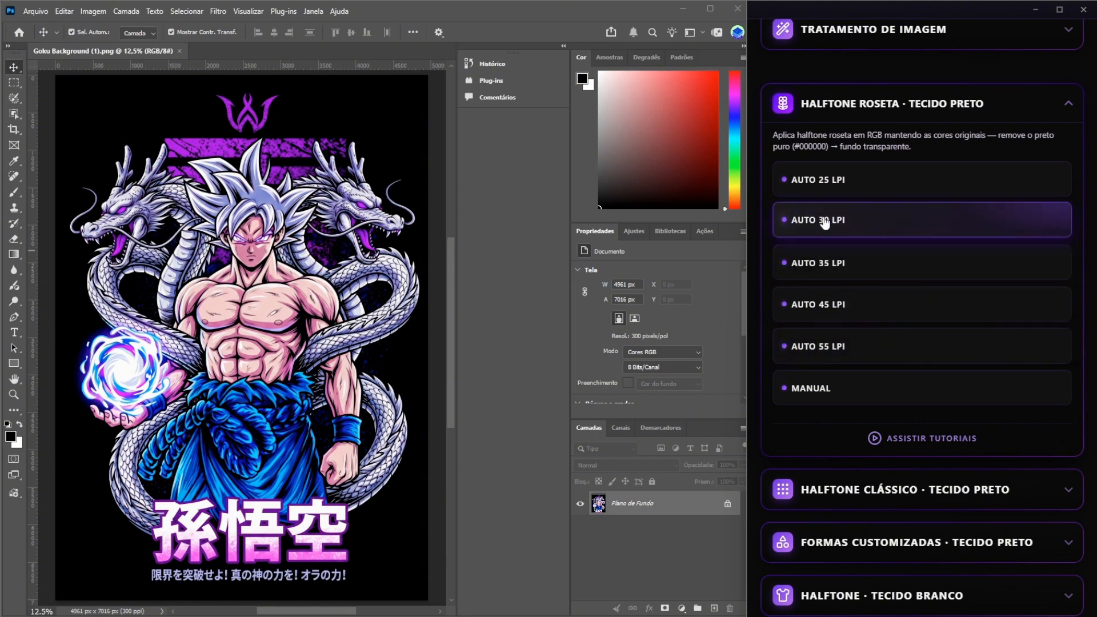
click(944, 234)
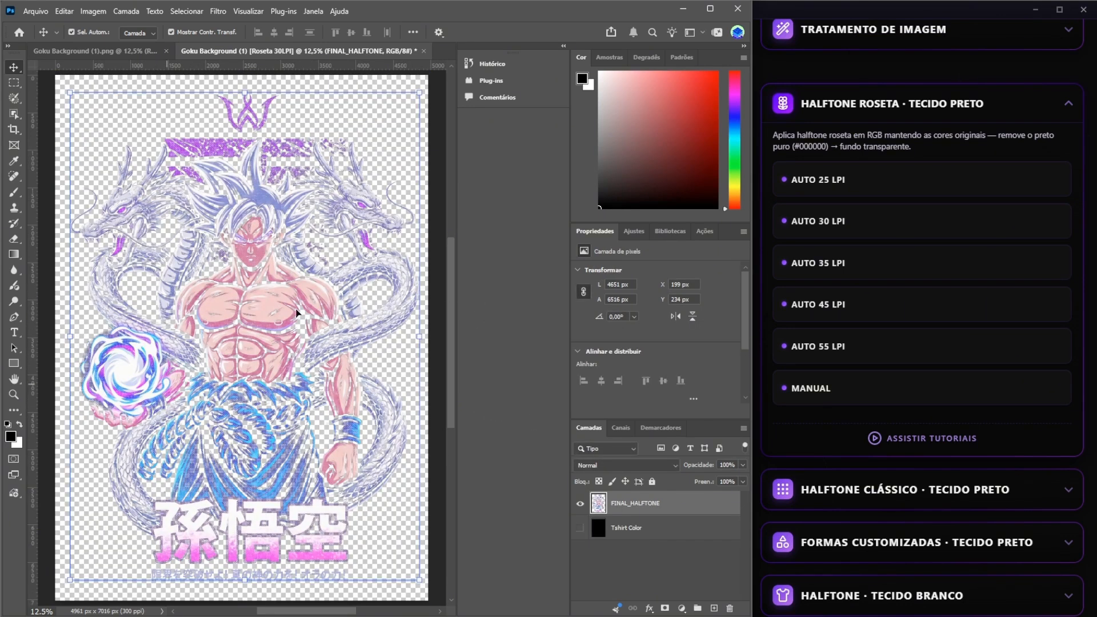
- Preview the rosette halftone with and without the black Tshirt Color layer, and inspect its dots and transparency at pixel level
click(581, 528)
click(580, 528)
scroll(241, 377, up, 4)
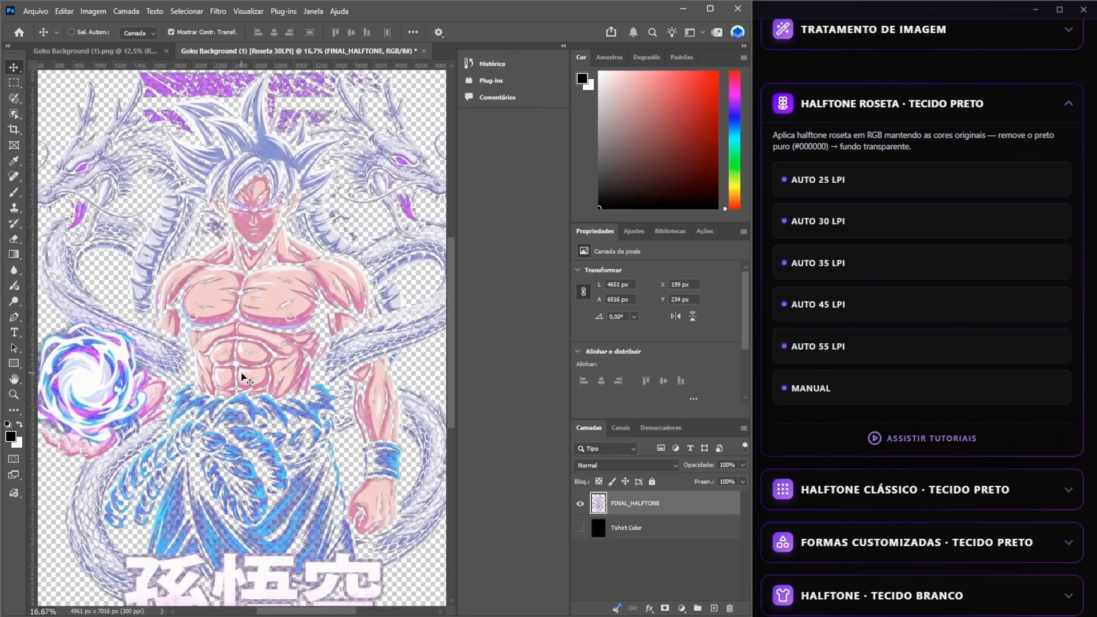
drag(207, 256, 291, 394)
drag(241, 420, 396, 296)
drag(168, 387, 227, 479)
drag(382, 177, 260, 346)
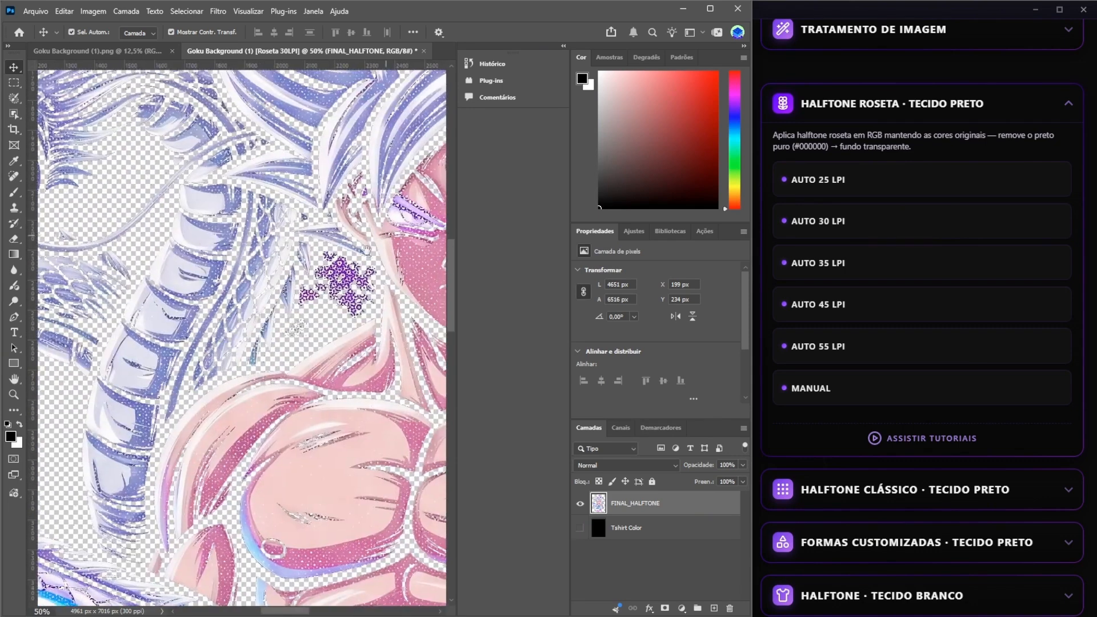
drag(385, 235, 303, 301)
scroll(301, 303, up, 3)
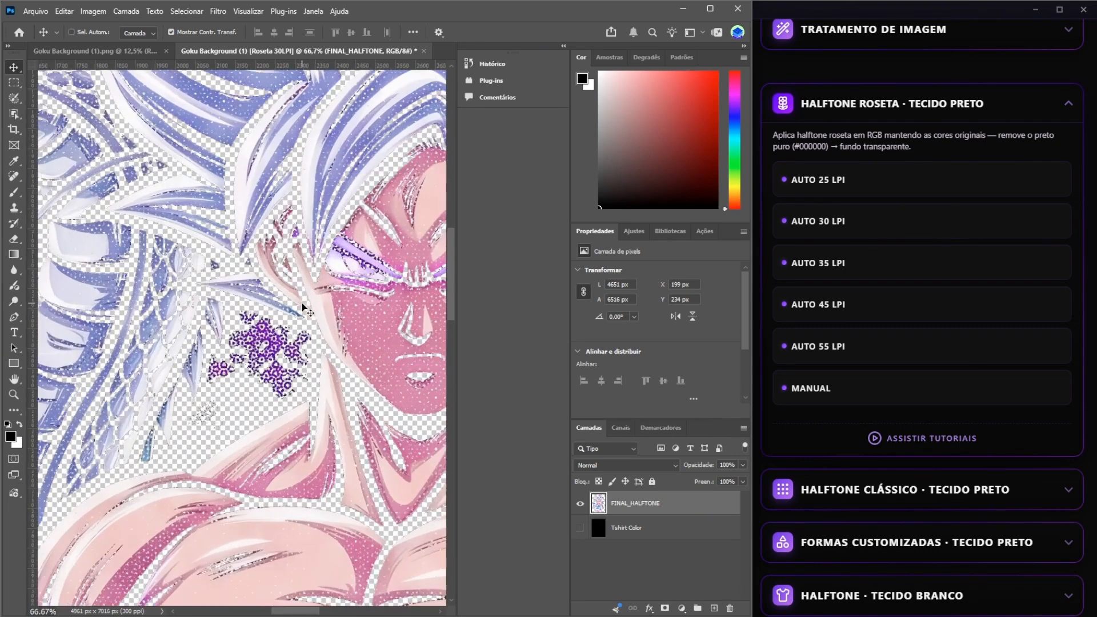
scroll(301, 305, up, 5)
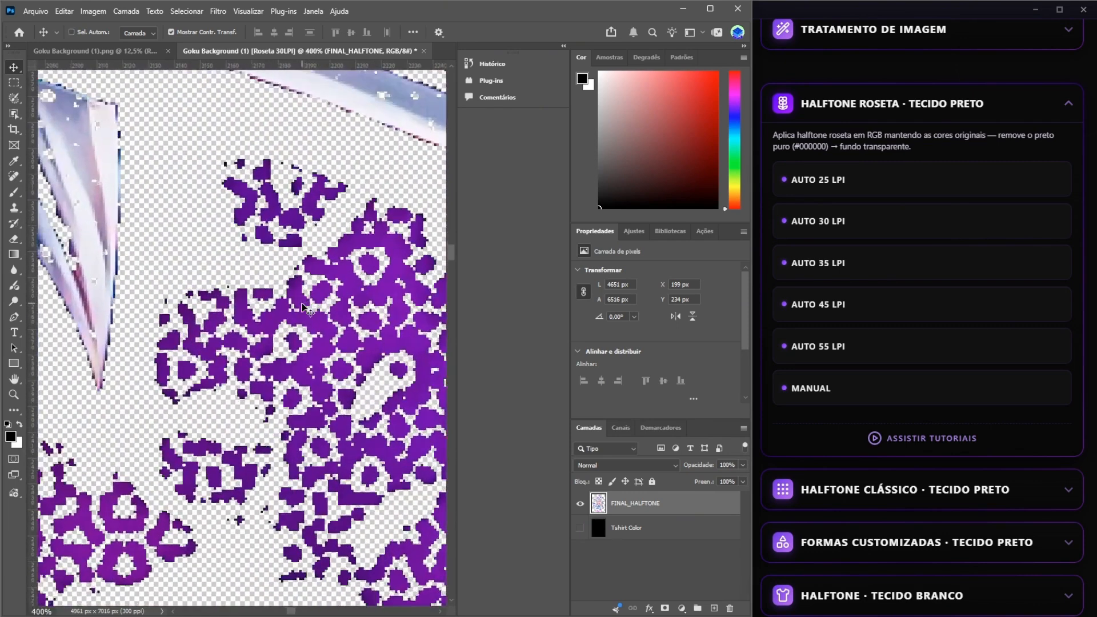
scroll(303, 307, up, 7)
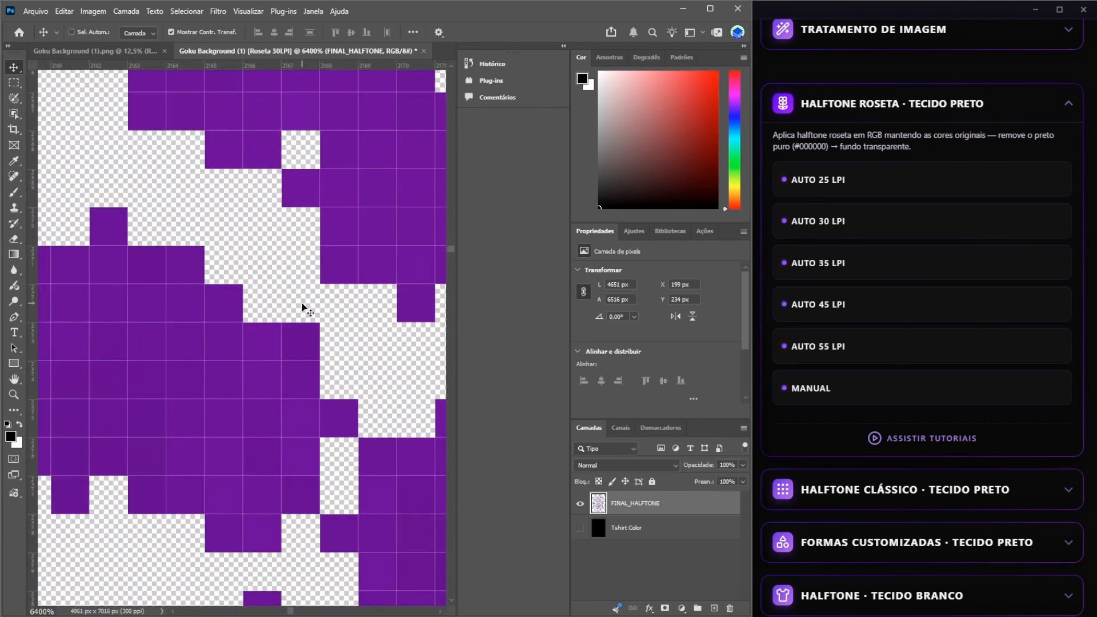
scroll(303, 307, down, 5)
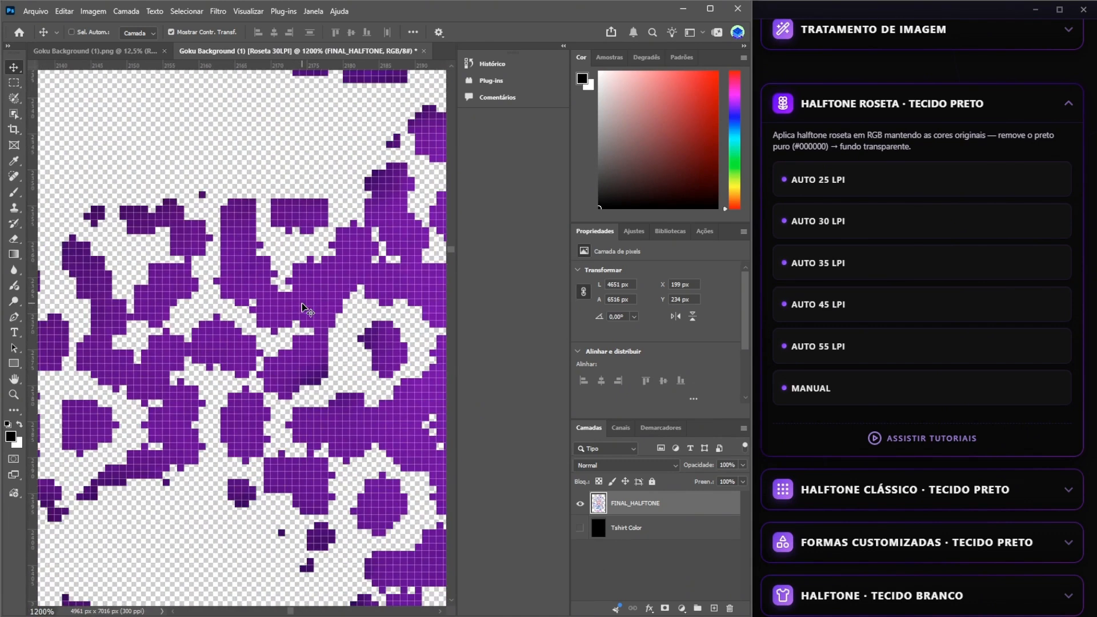
key(ctrl+0)
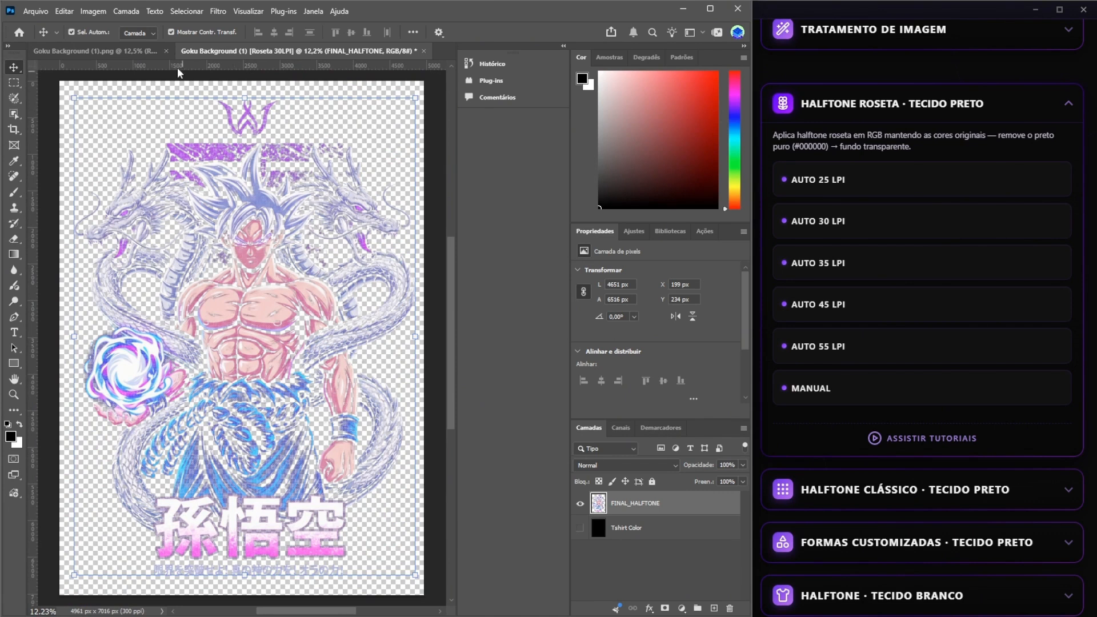
- Compare the rosette halftone with the original artwork and close the Roseta 30LPI document without saving
click(113, 51)
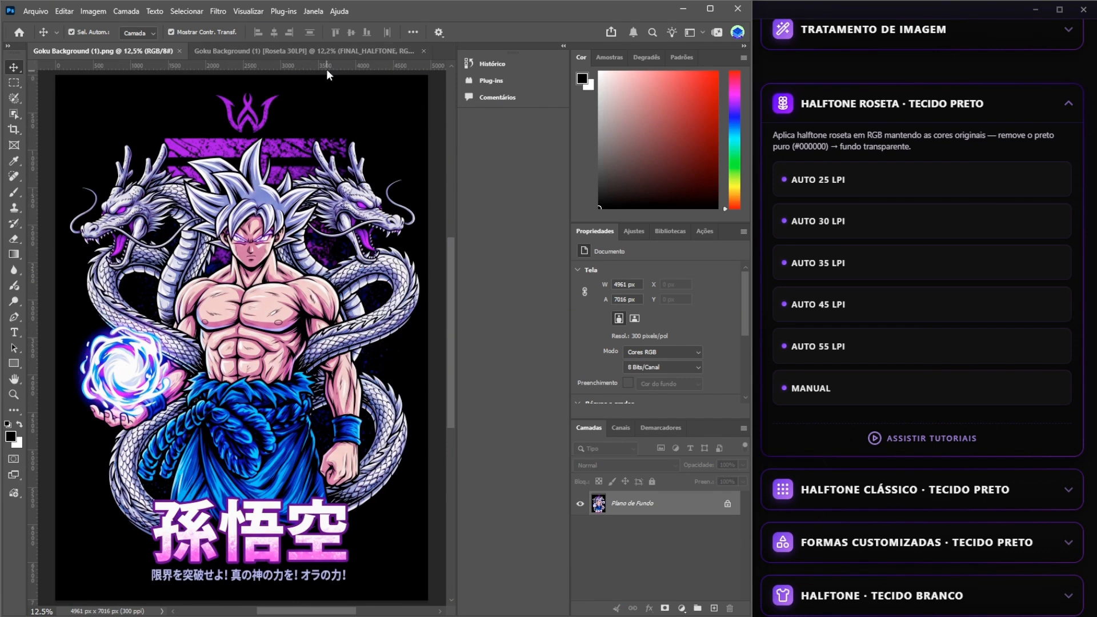
click(403, 53)
click(424, 50)
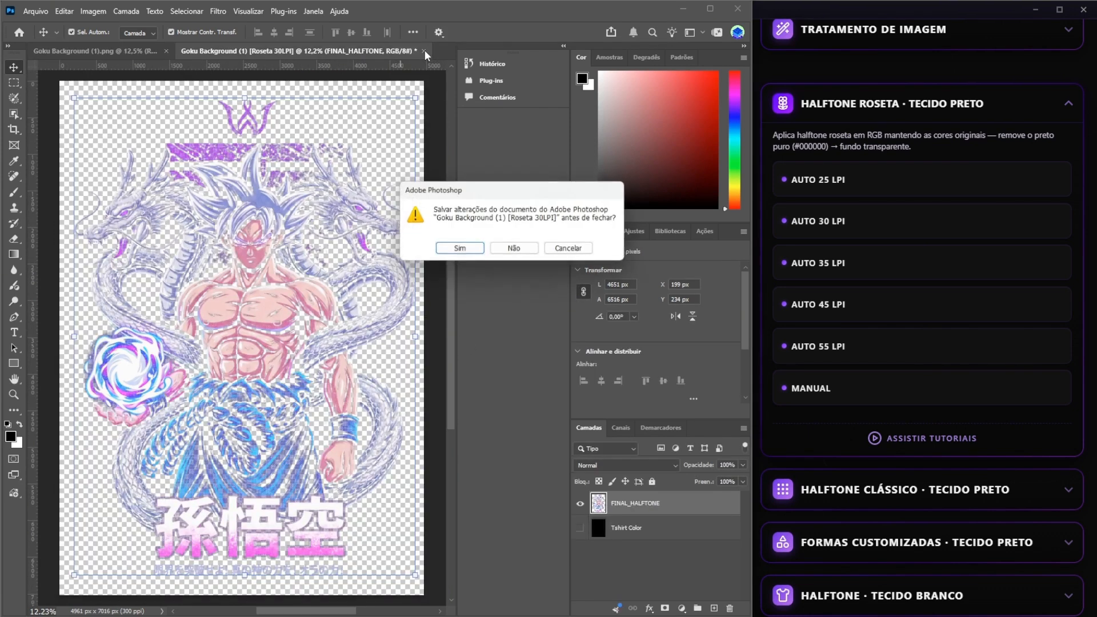
click(515, 251)
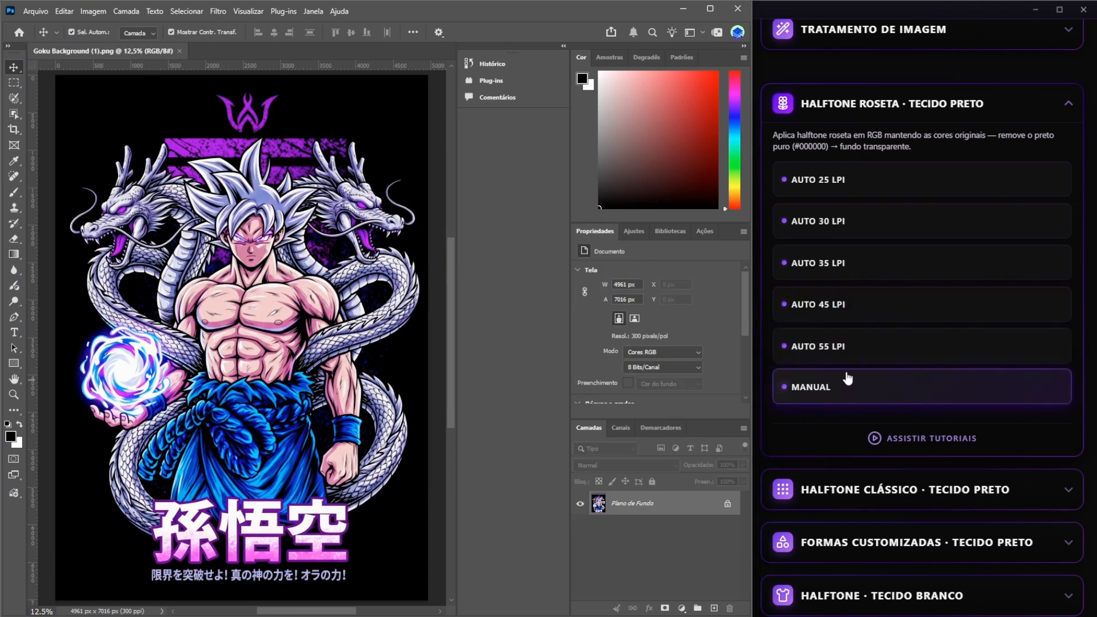
- Apply the manual rosette halftone for black fabric with 30 LPI frequency, shadow cleanup 50 and highlight texture 30
click(890, 407)
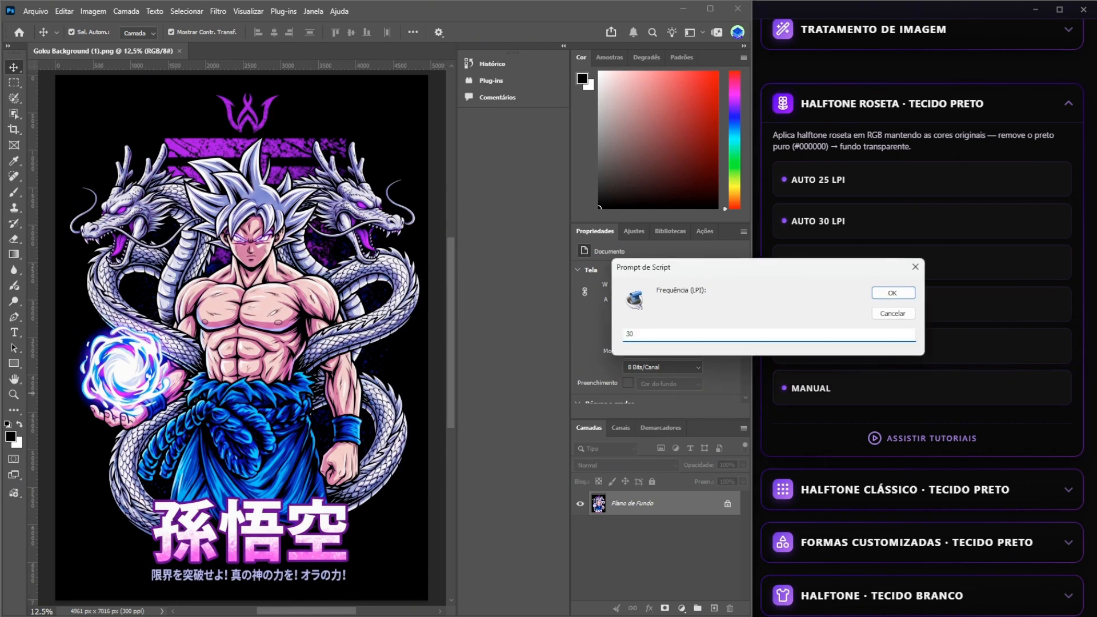
text(30)
key(Return)
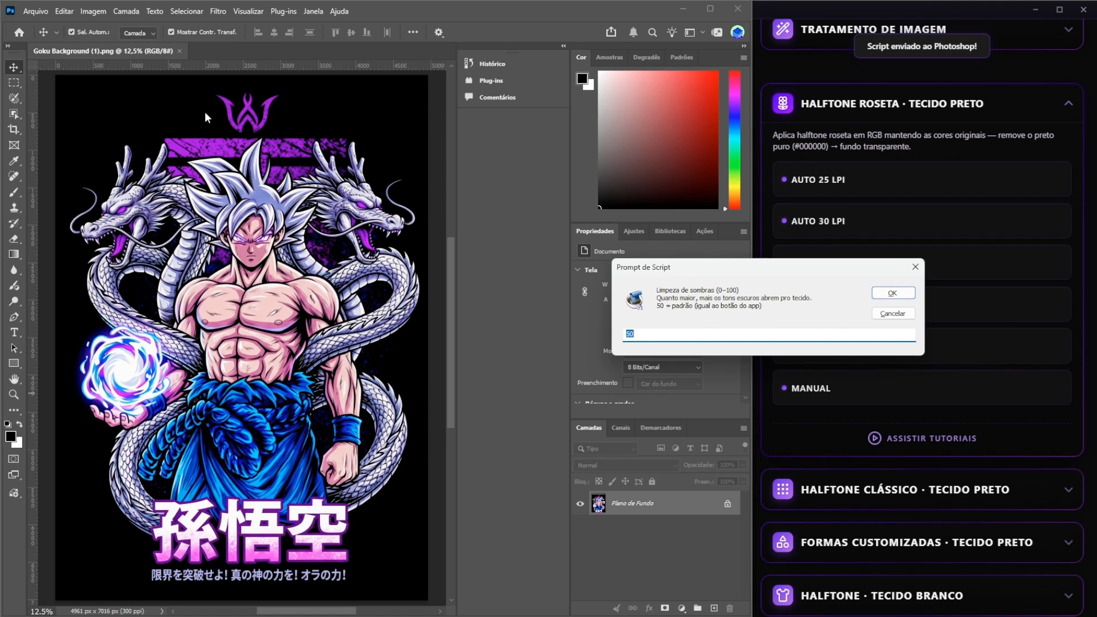
click(895, 294)
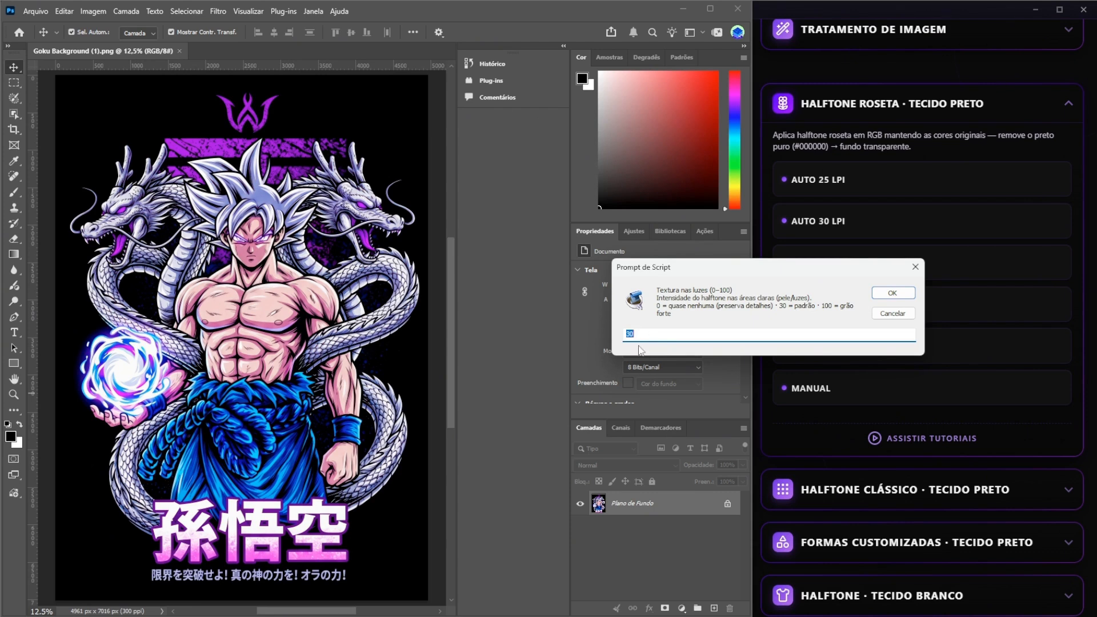
click(892, 293)
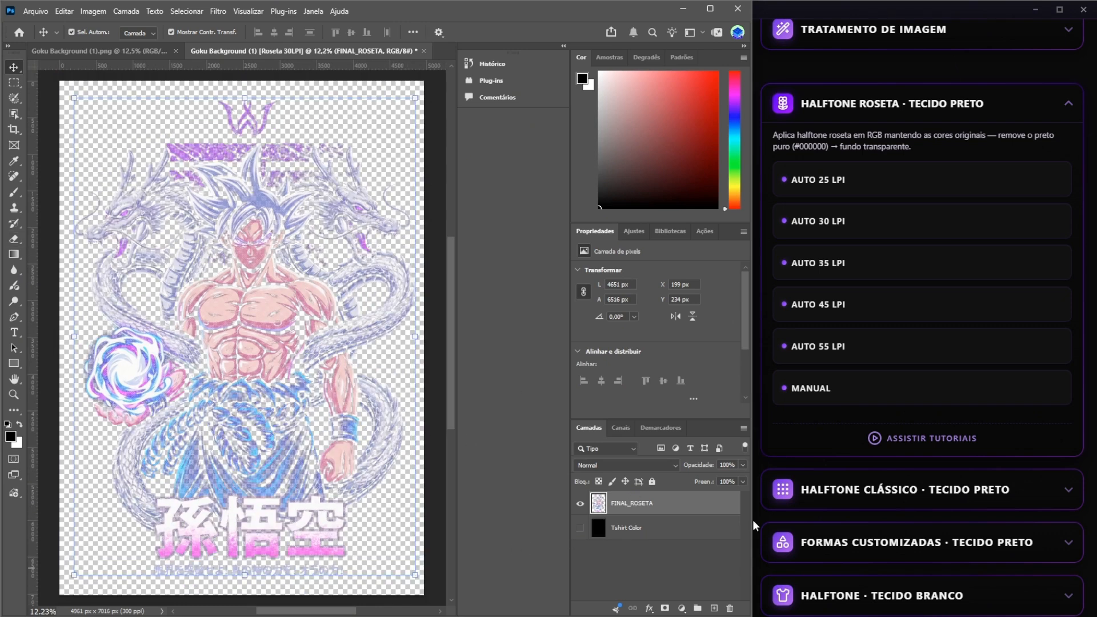
- Show the black Tshirt Color layer and inspect the manual rosette halftone's texture around the character's torso
click(585, 527)
scroll(232, 300, up, 3)
key(ctrl+plus)
key(ctrl+plus)
key(ctrl+plus)
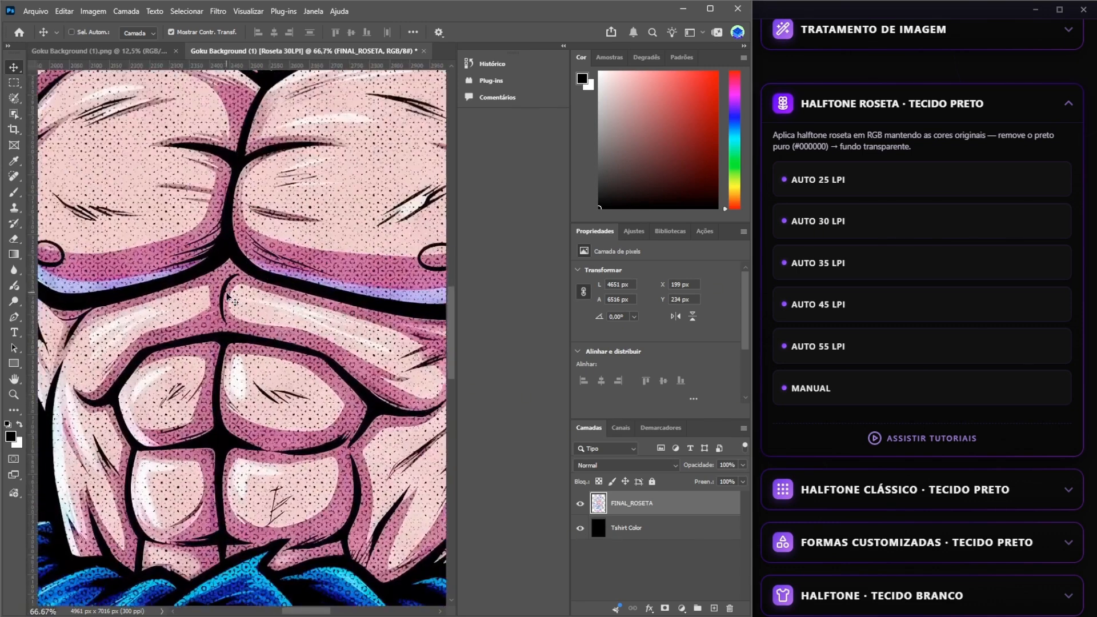
drag(278, 234, 345, 514)
drag(356, 395, 288, 409)
key(ctrl+0)
- Examine the presets offered in the Halftone Clássico and Formas Customizadas sections for black fabric
scroll(895, 342, down, 3)
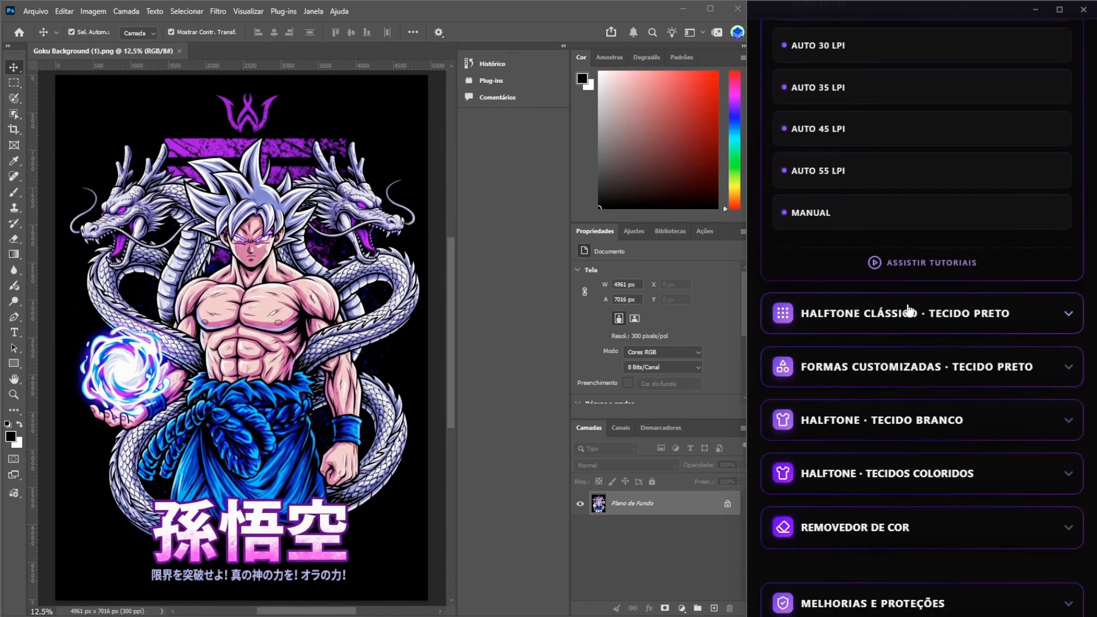
click(909, 312)
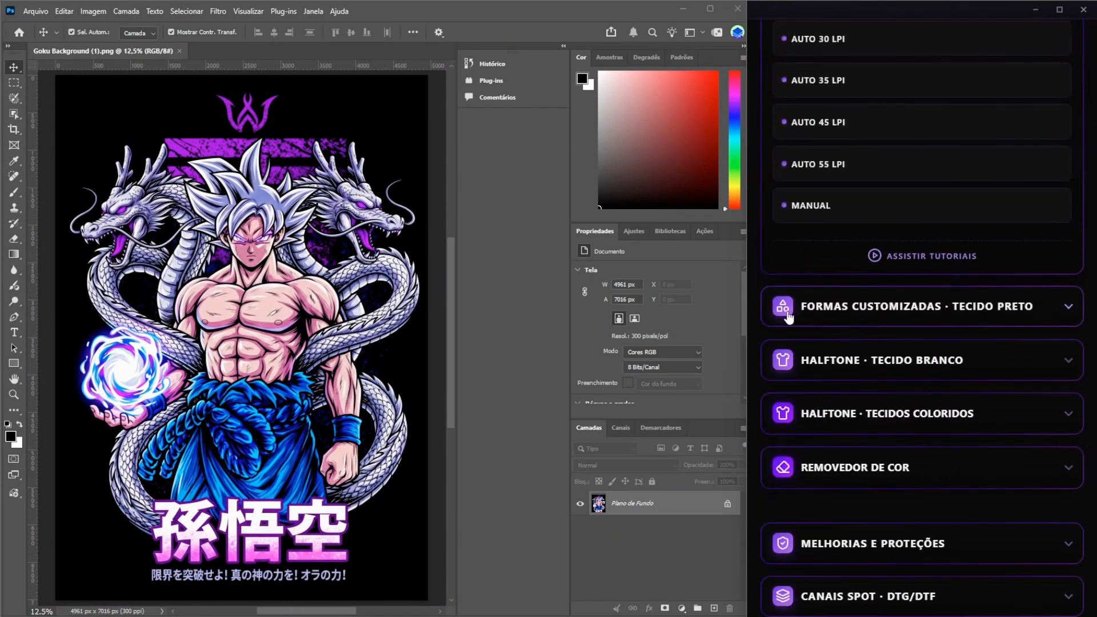
click(904, 313)
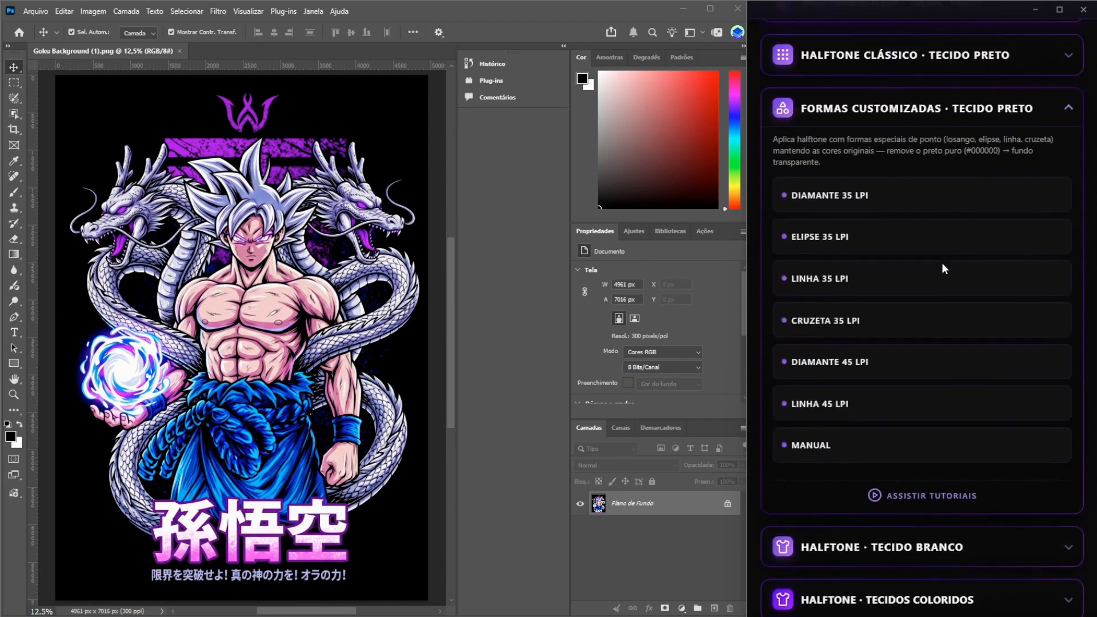
scroll(883, 266, up, 1)
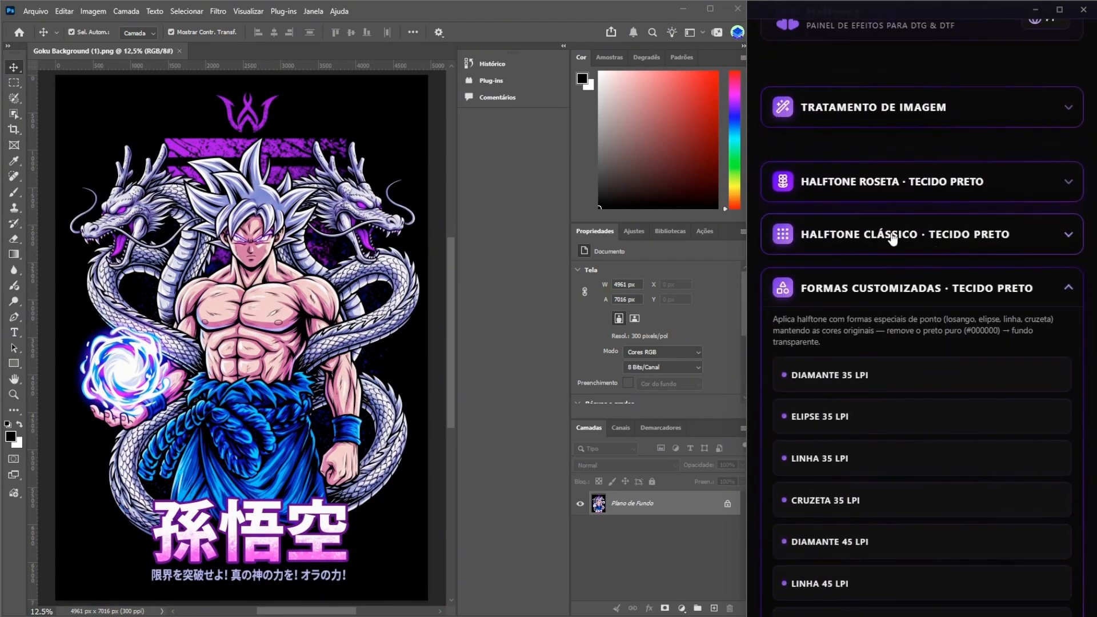
click(922, 245)
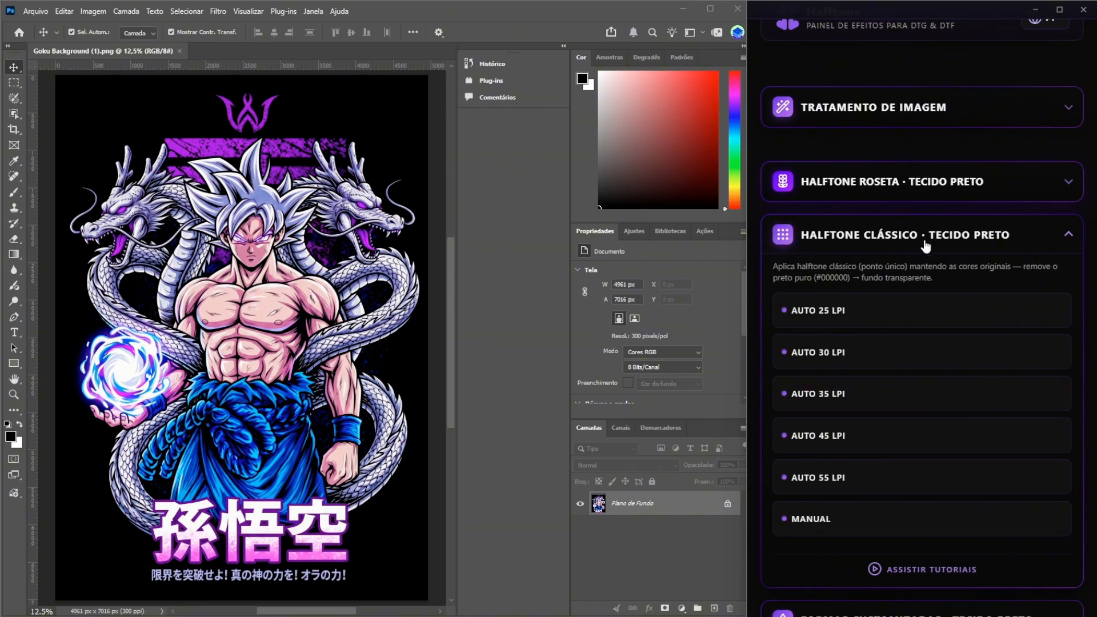
scroll(852, 313, down, 5)
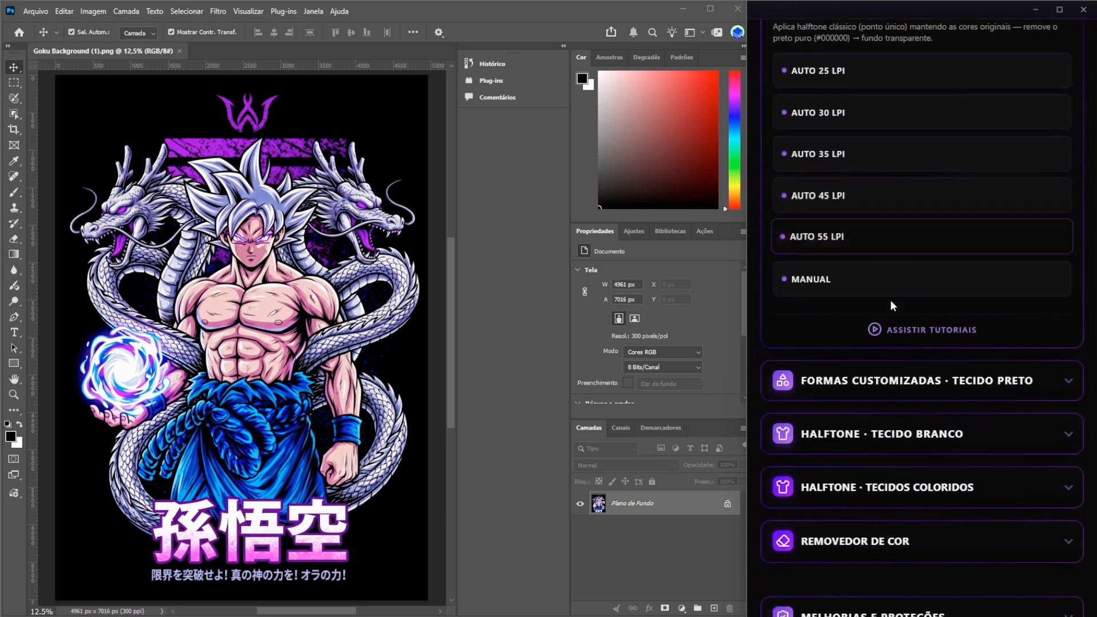
click(903, 317)
scroll(914, 200, up, 1)
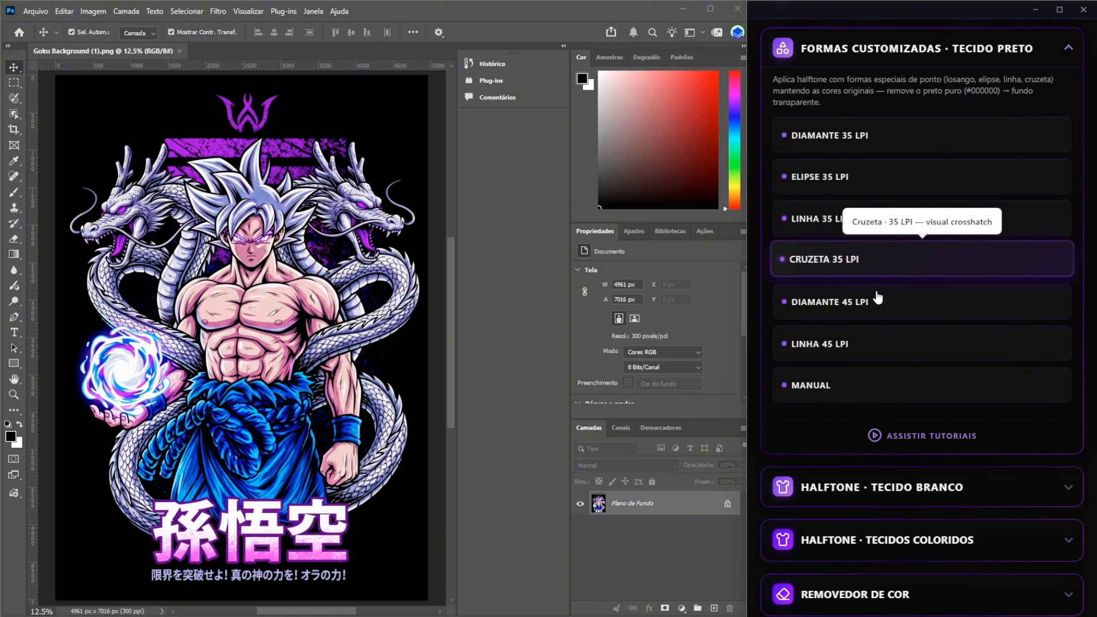
scroll(875, 320, up, 5)
- Apply the Halftone Clássico for black fabric to the artwork using the Auto 30 LPI preset
click(898, 277)
scroll(897, 280, down, 3)
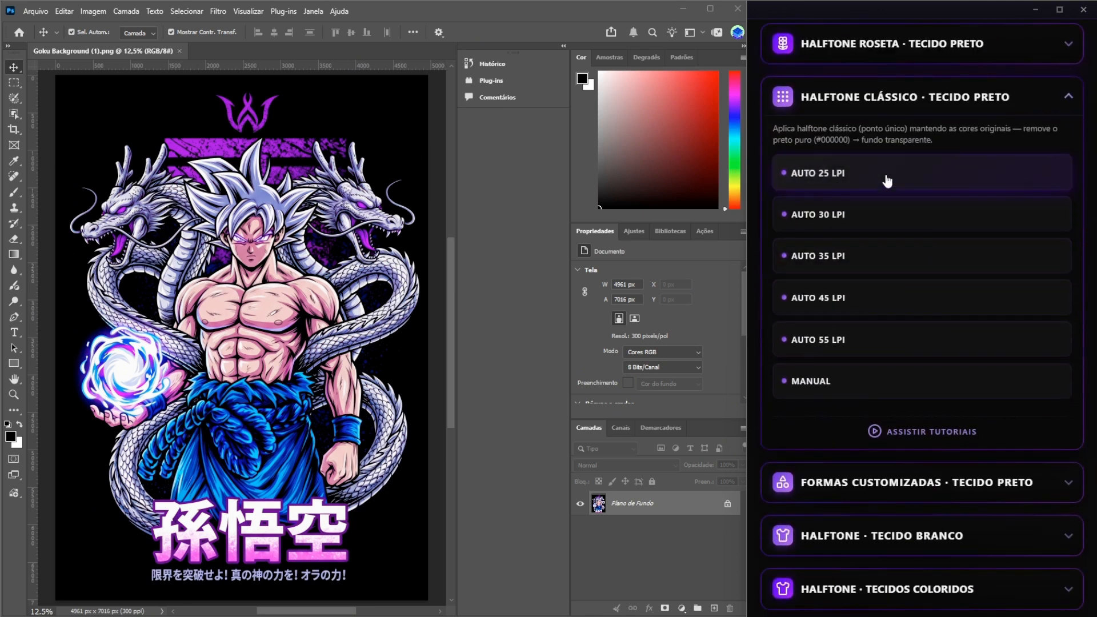
click(863, 226)
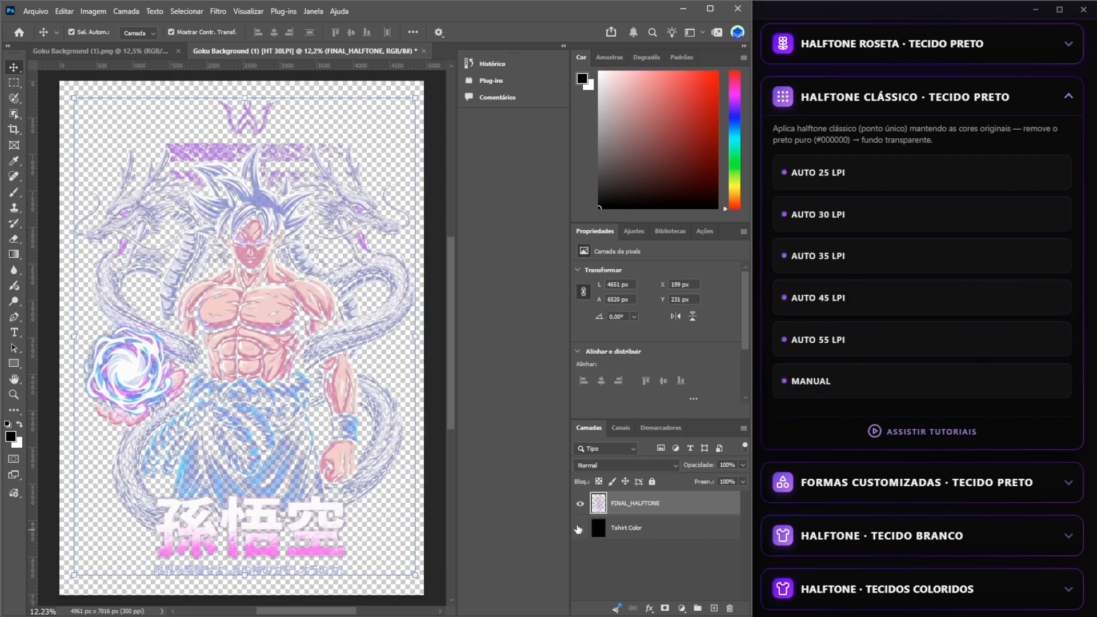
- Show the black Tshirt Color layer and inspect the 30 LPI classic halftone on the character's face and chest
click(580, 528)
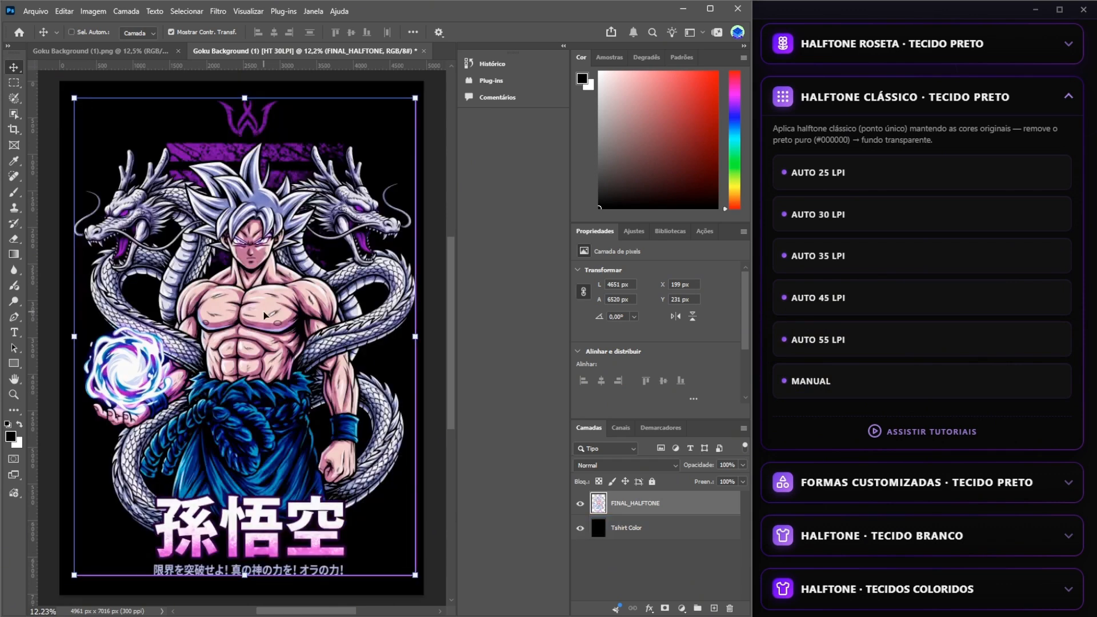
scroll(265, 316, up, 3)
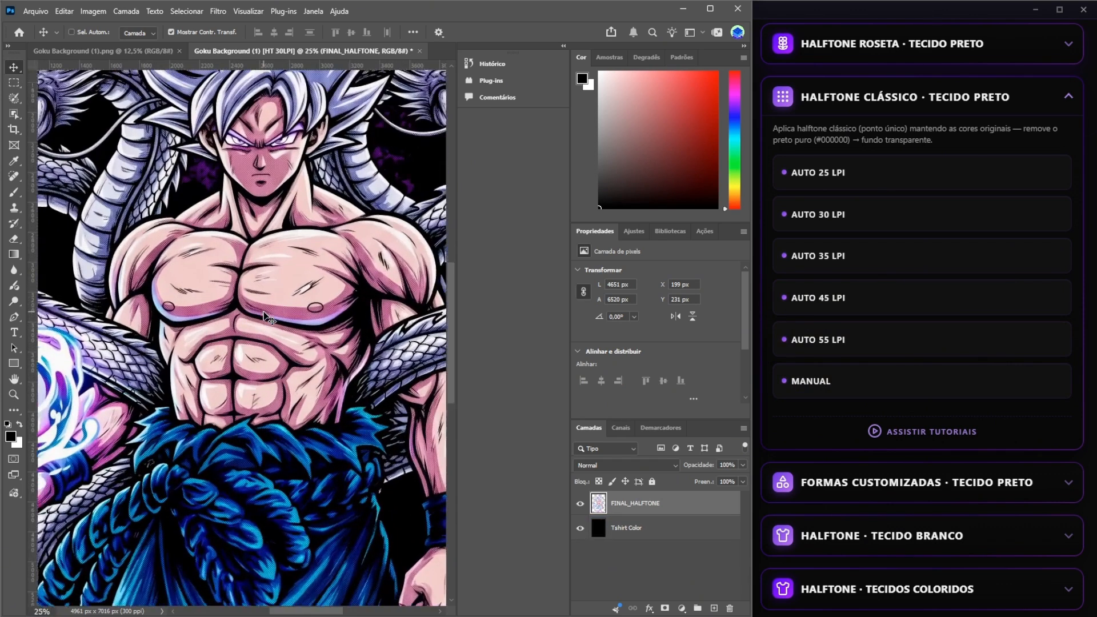
drag(247, 177, 281, 422)
scroll(284, 428, up, 4)
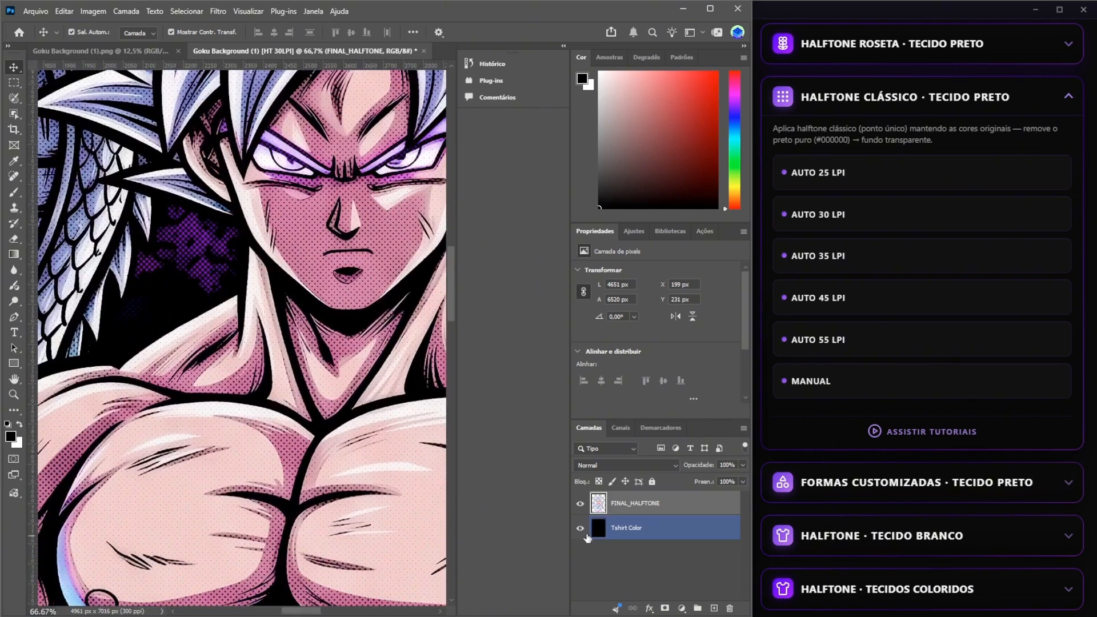
- Hide the Tshirt Color layer and inspect the individual halftone dots on the neck and the purple background texture
click(580, 528)
scroll(369, 394, up, 6)
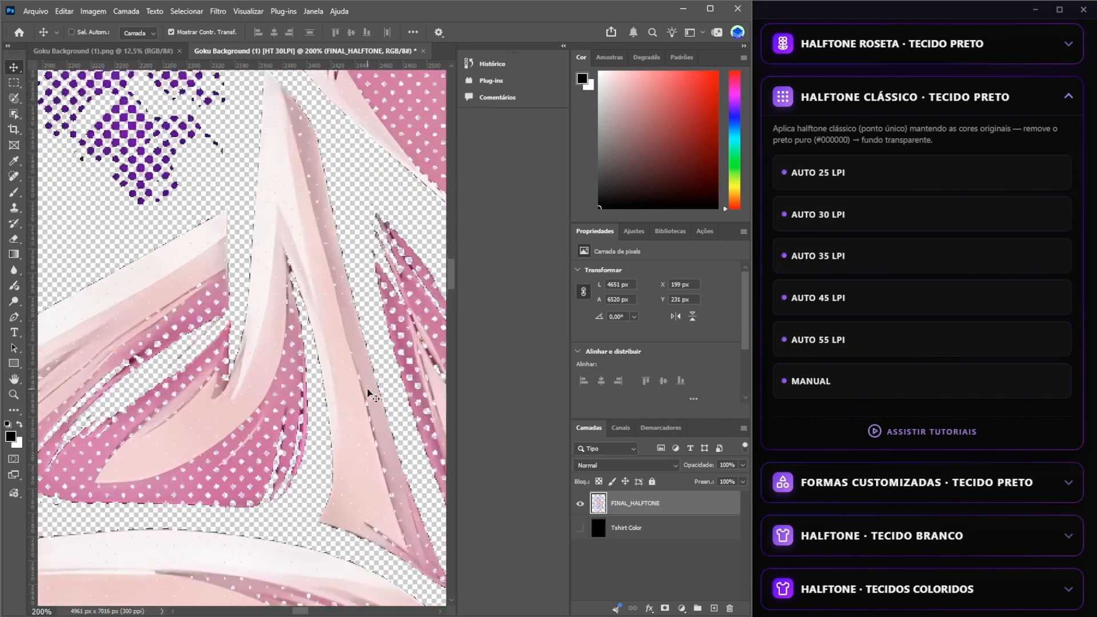
scroll(369, 395, up, 4)
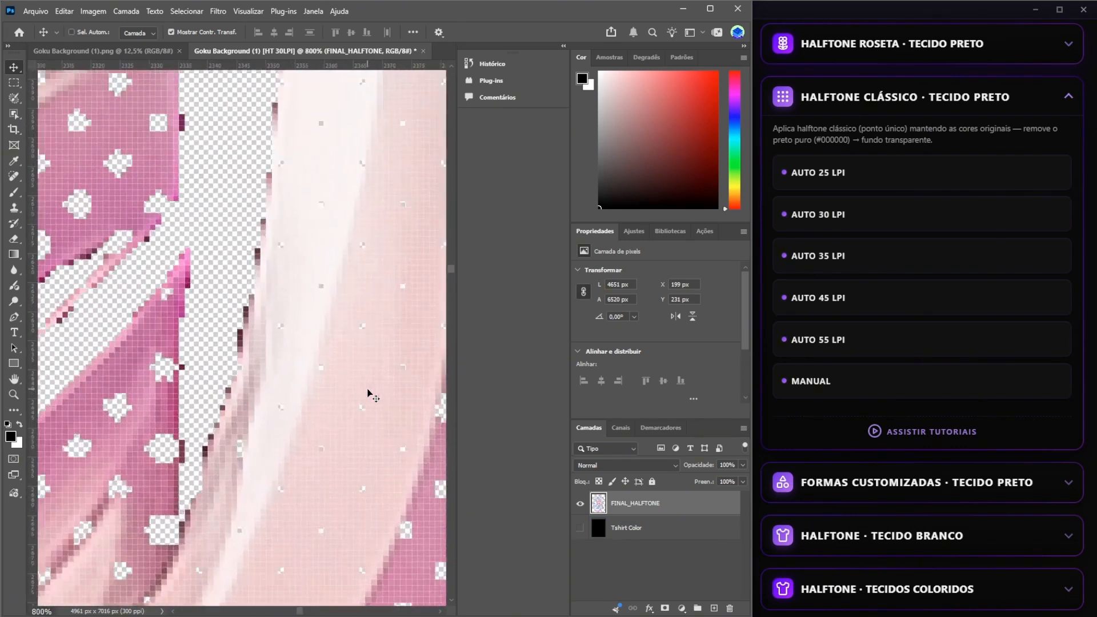
drag(326, 263, 354, 458)
drag(328, 343, 394, 364)
drag(304, 318, 372, 293)
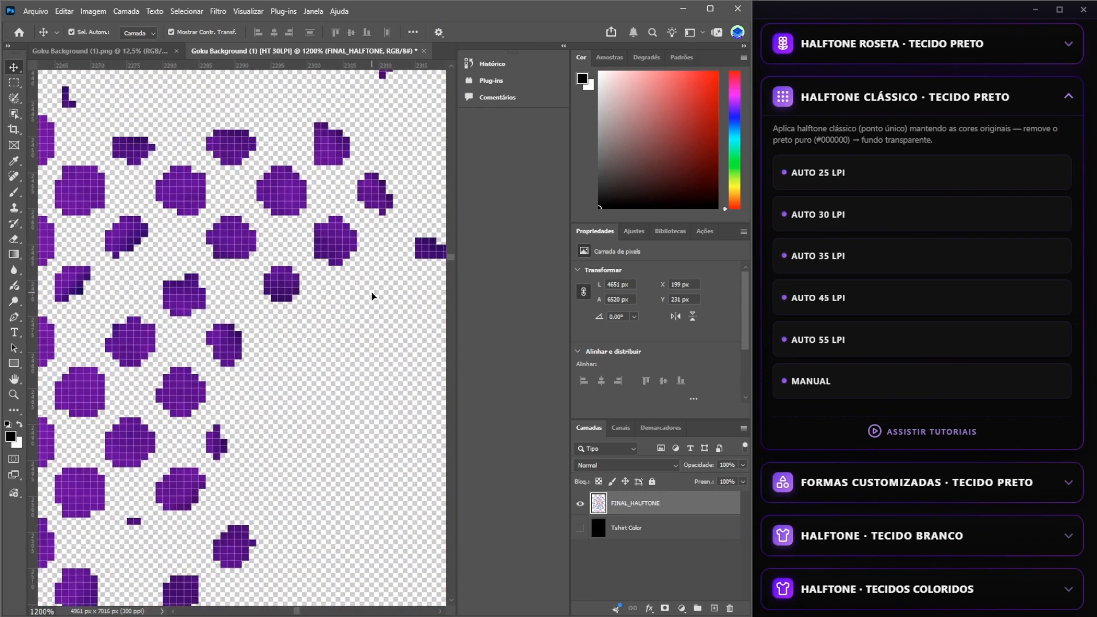
key(ctrl+0)
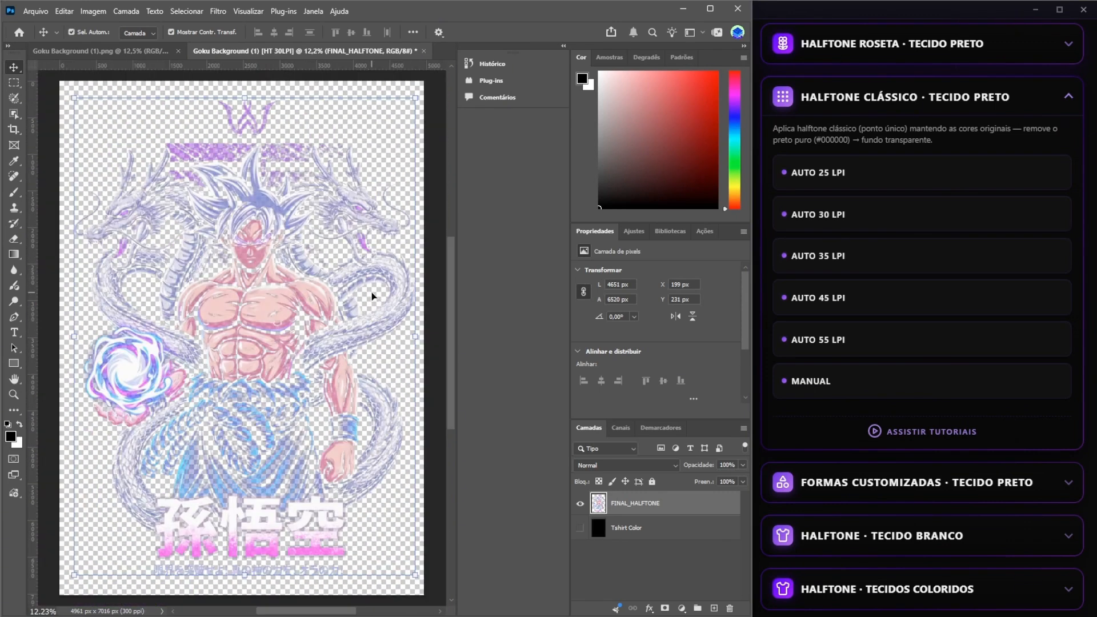
- Show the Tshirt Color layer again and review the entire classic halftone artwork against black
click(576, 531)
click(390, 364)
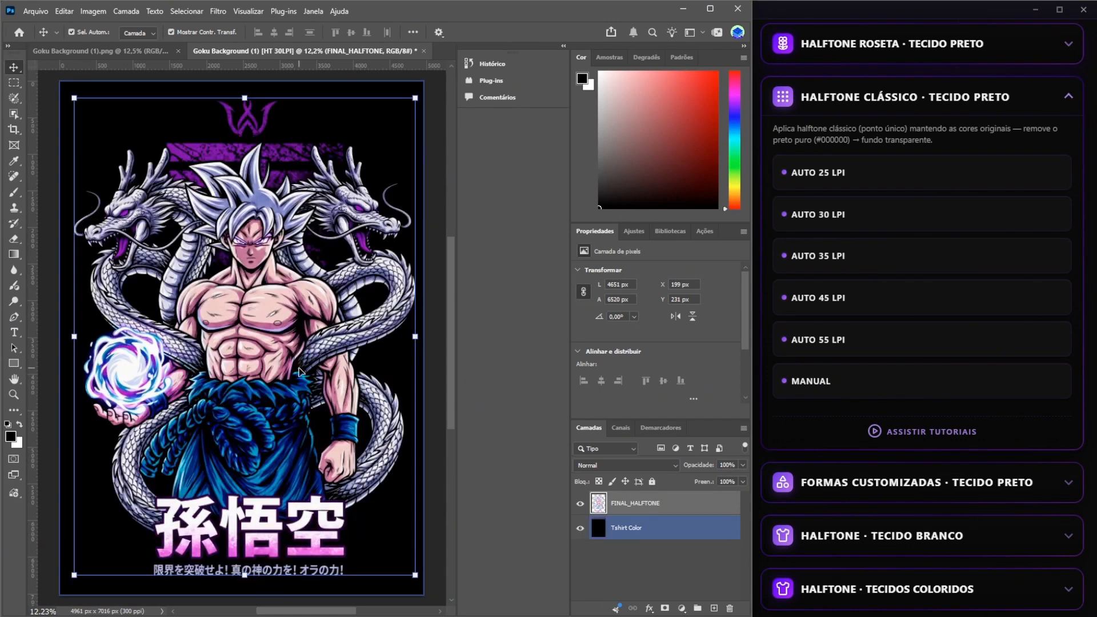
key(ctrl+plus)
key(ctrl+plus)
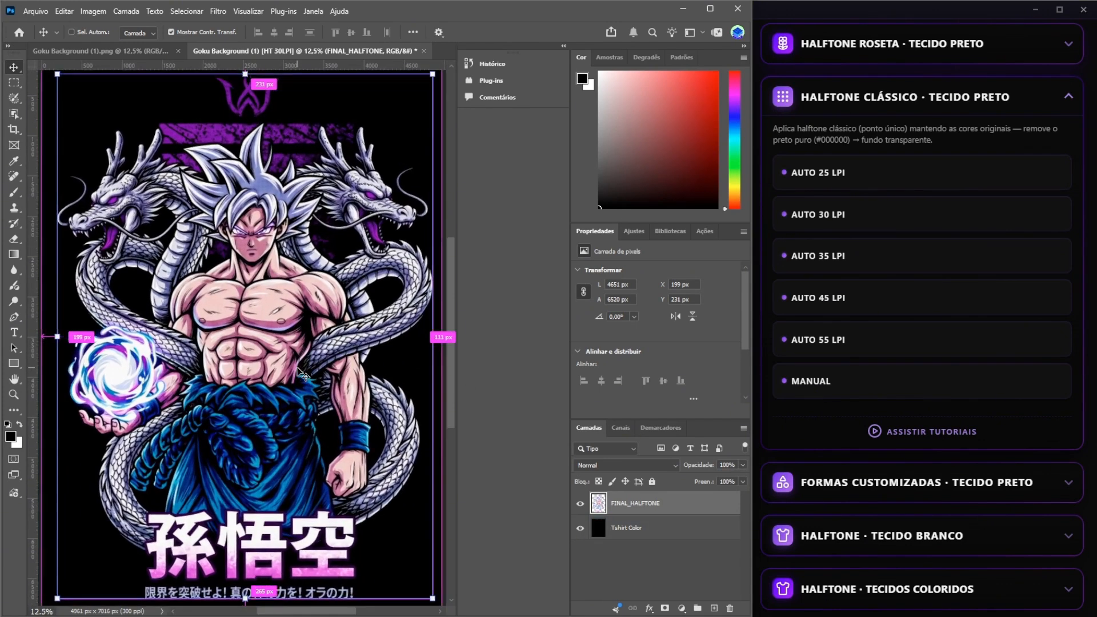
key(ctrl+0)
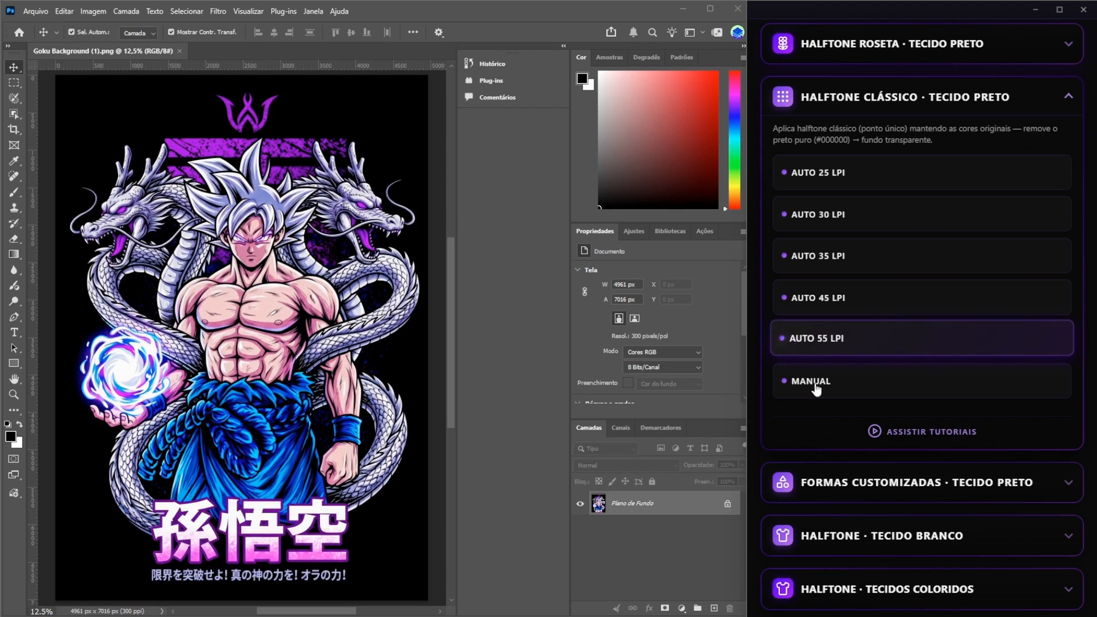
- Apply the Formas Customizadas halftone for black fabric to the Goku artwork using the Linha 35 LPI preset
scroll(1058, 319, down, 3)
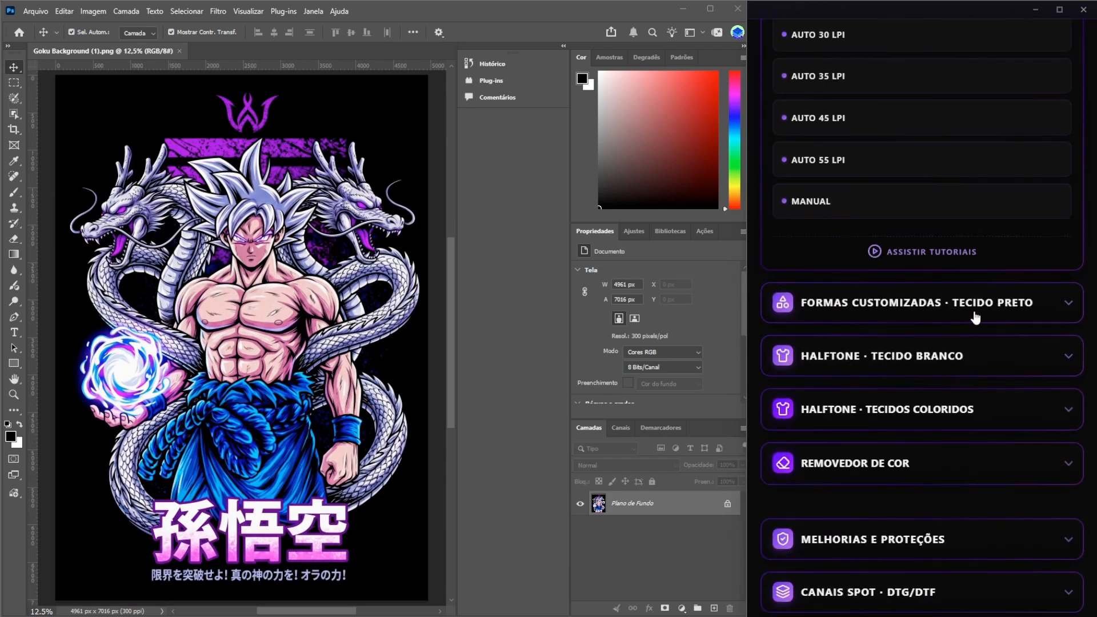
scroll(948, 313, up, 4)
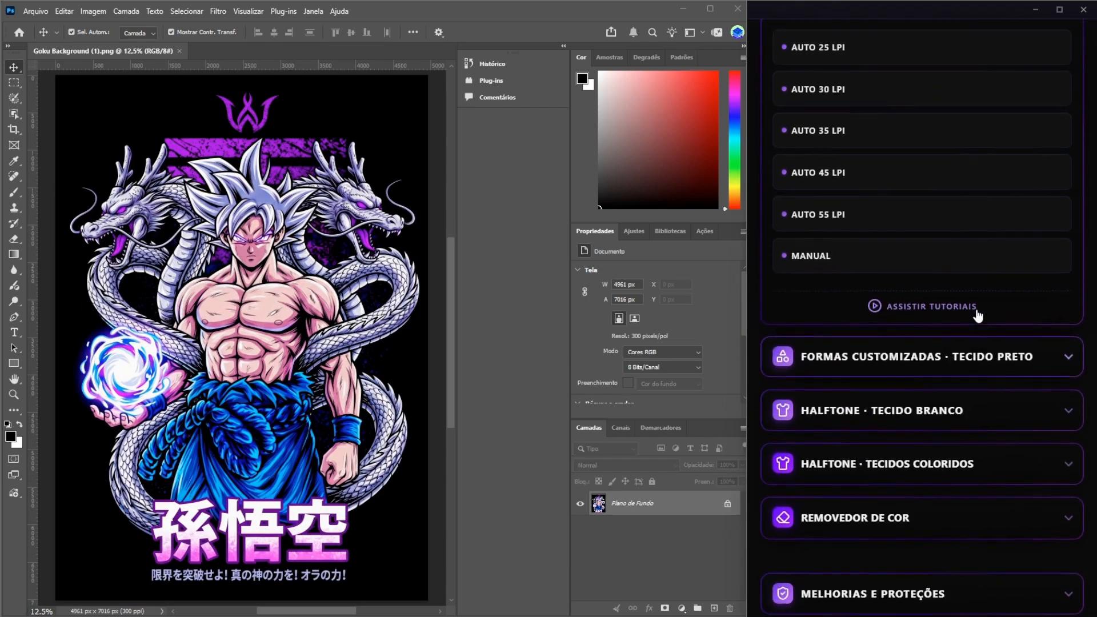
scroll(927, 316, down, 4)
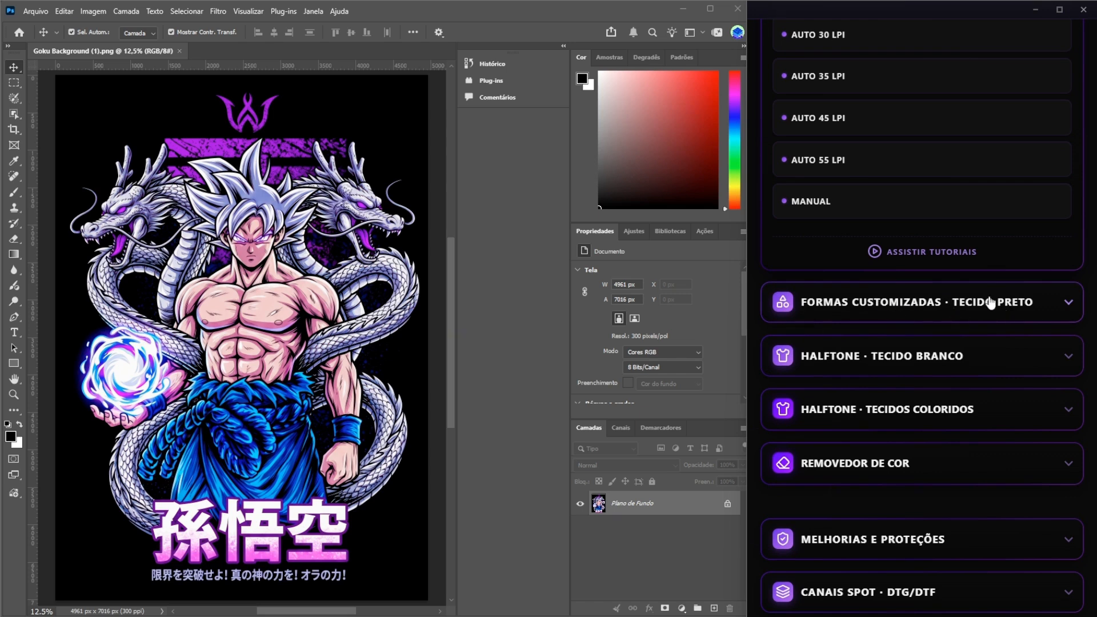
click(991, 303)
scroll(985, 311, down, 3)
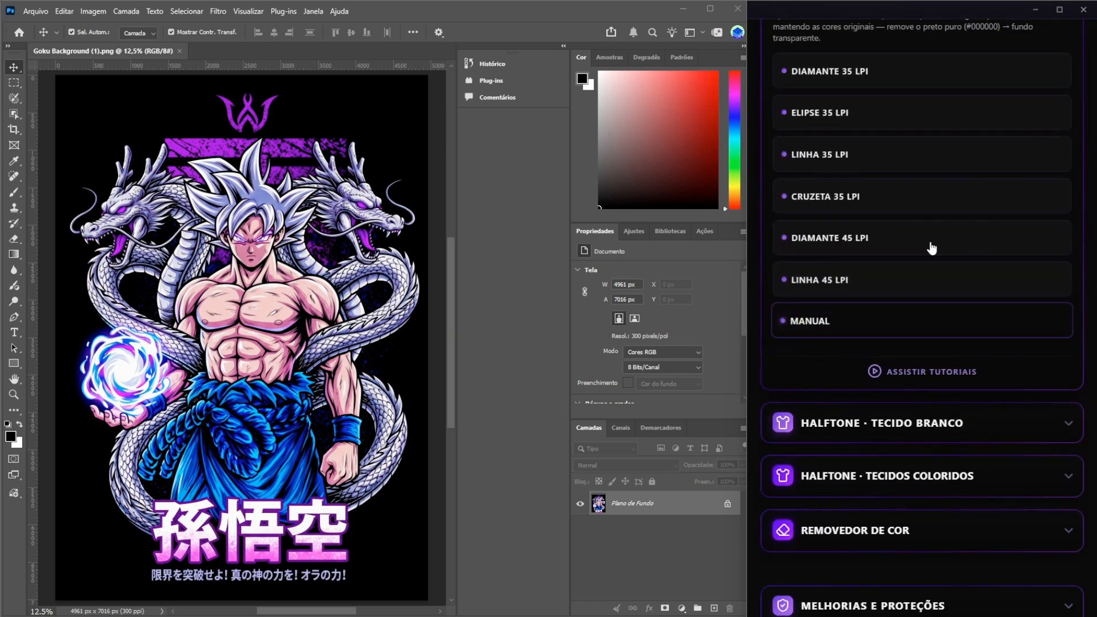
click(889, 164)
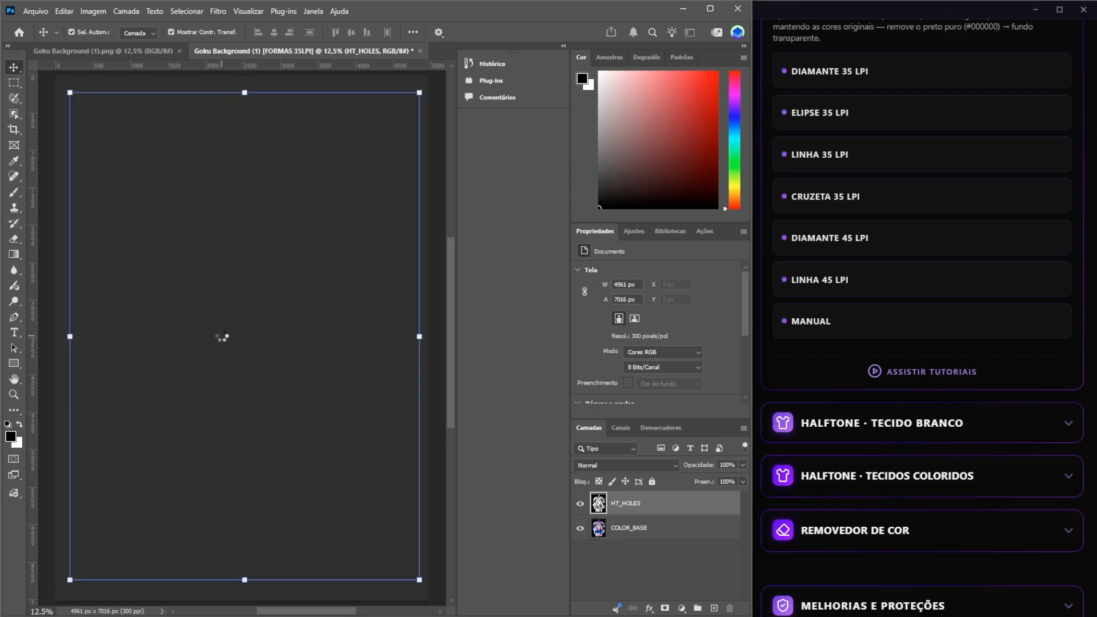
- Inspect the line-shaped halftone pattern on the character's torso and neck
scroll(222, 339, up, 8)
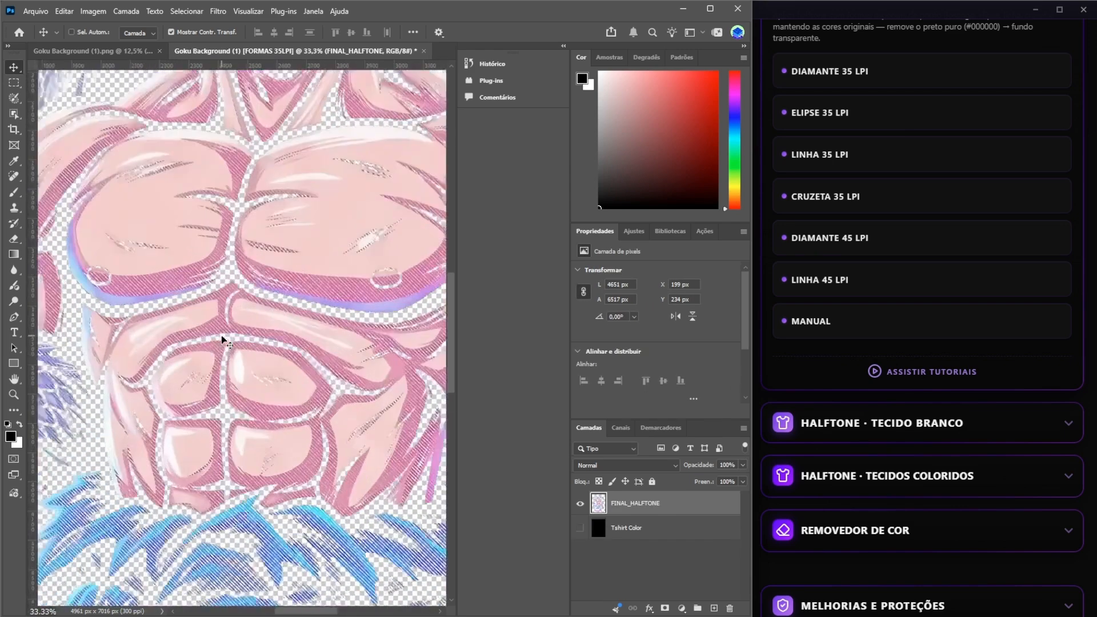
scroll(218, 290, up, 10)
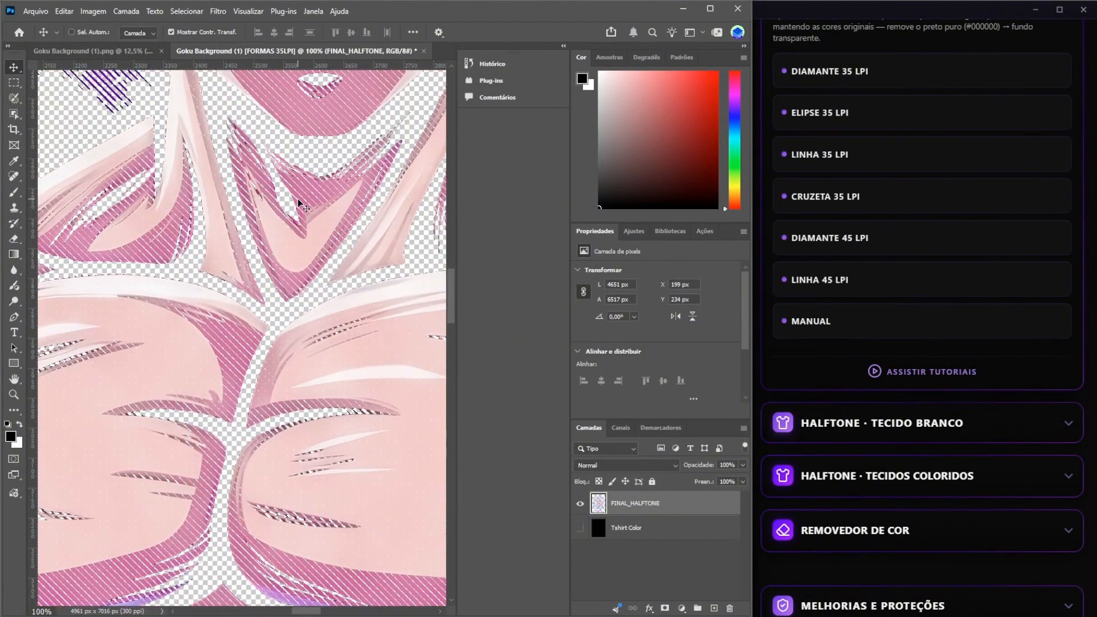
key(ctrl+0)
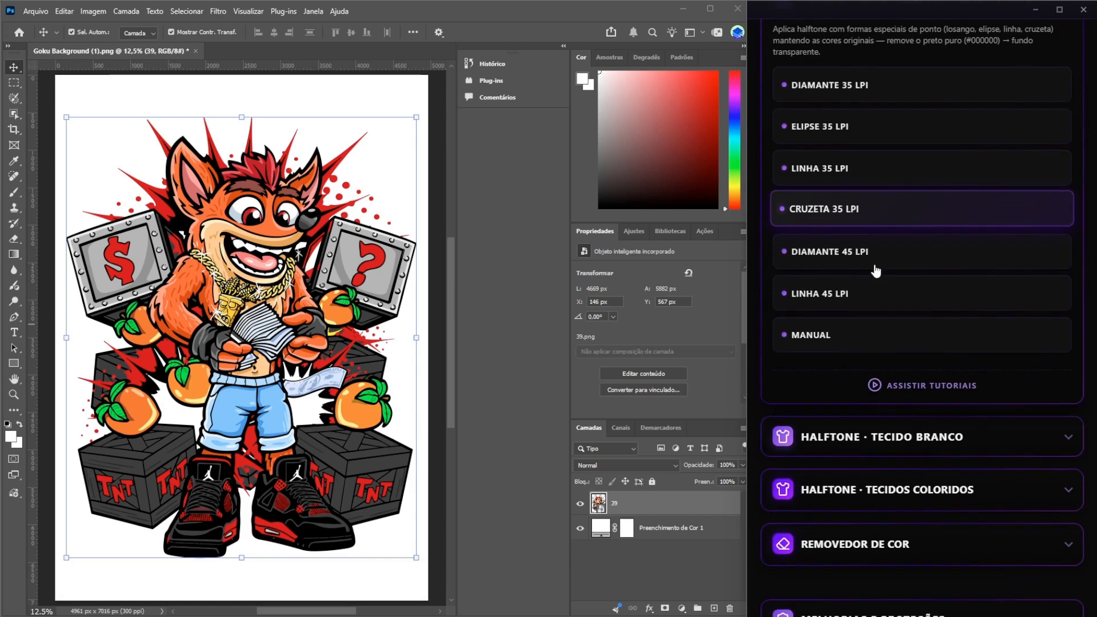
- Apply the Halftone Tecido Branco effect to the orange fox-like character artwork using the Auto 30 LPI preset
scroll(903, 274, down, 3)
click(923, 294)
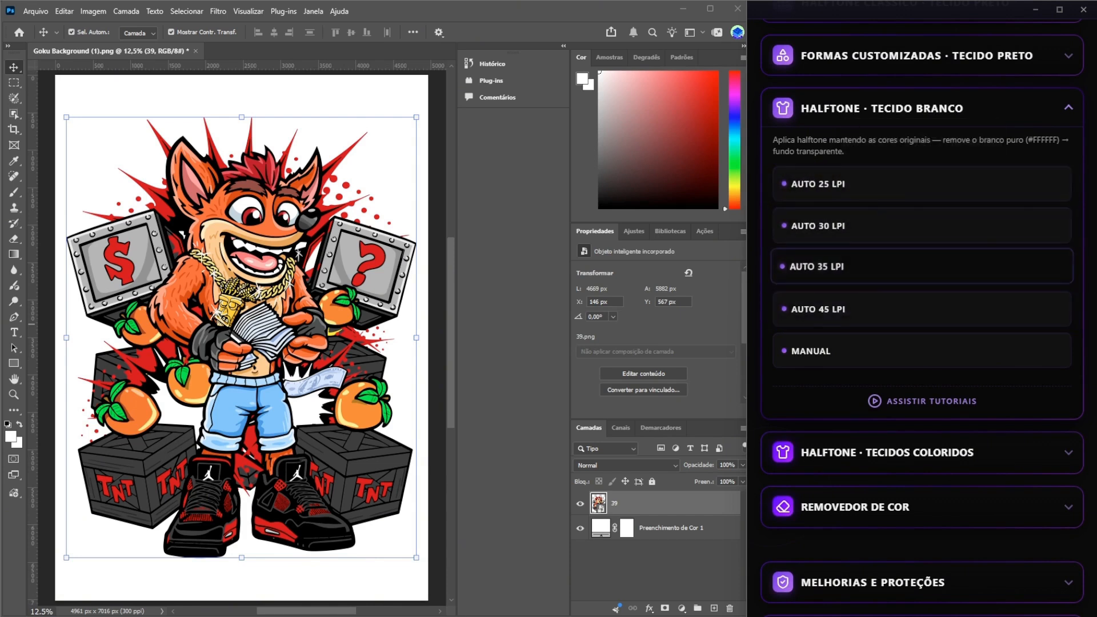
click(843, 224)
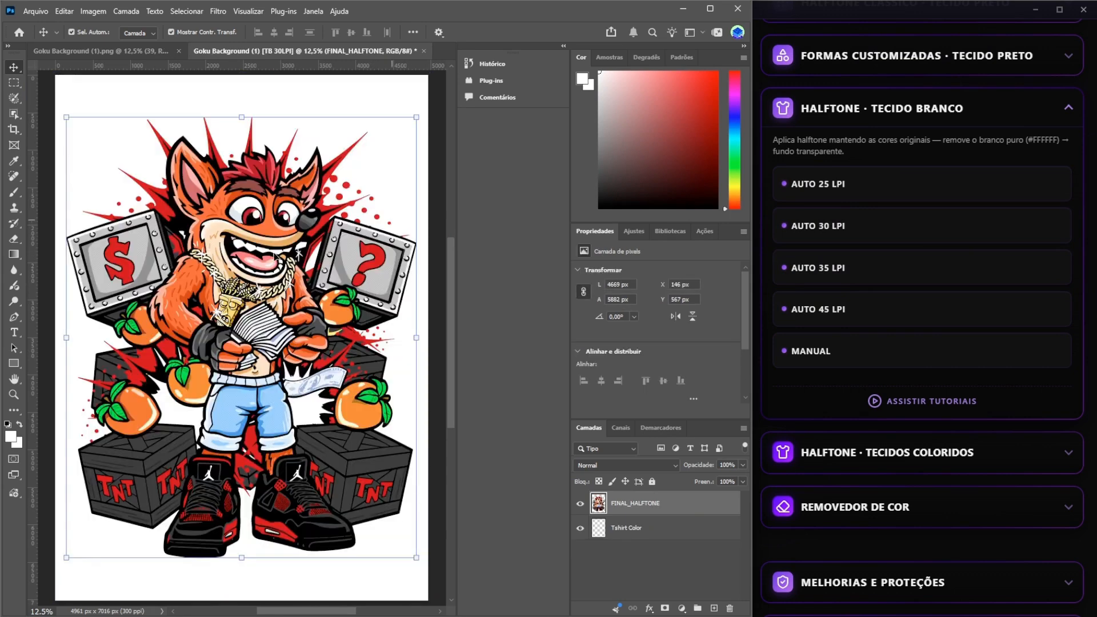
- Hide the white Tshirt Color layer and inspect the transparent halftone areas on the character's face and body
click(580, 531)
click(579, 535)
click(578, 534)
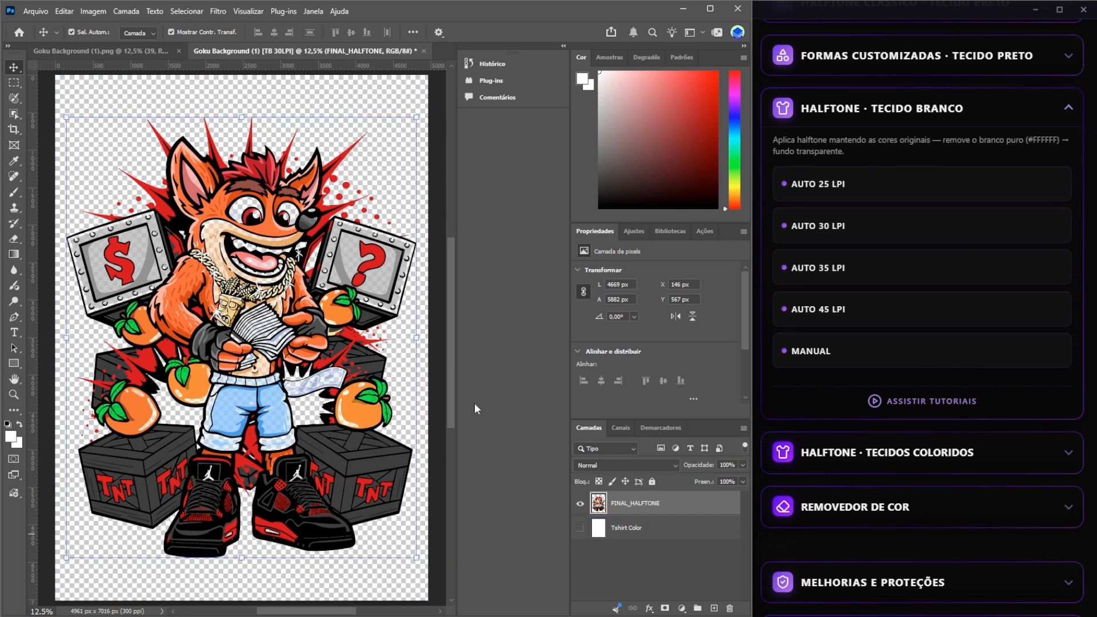
scroll(309, 296, up, 1)
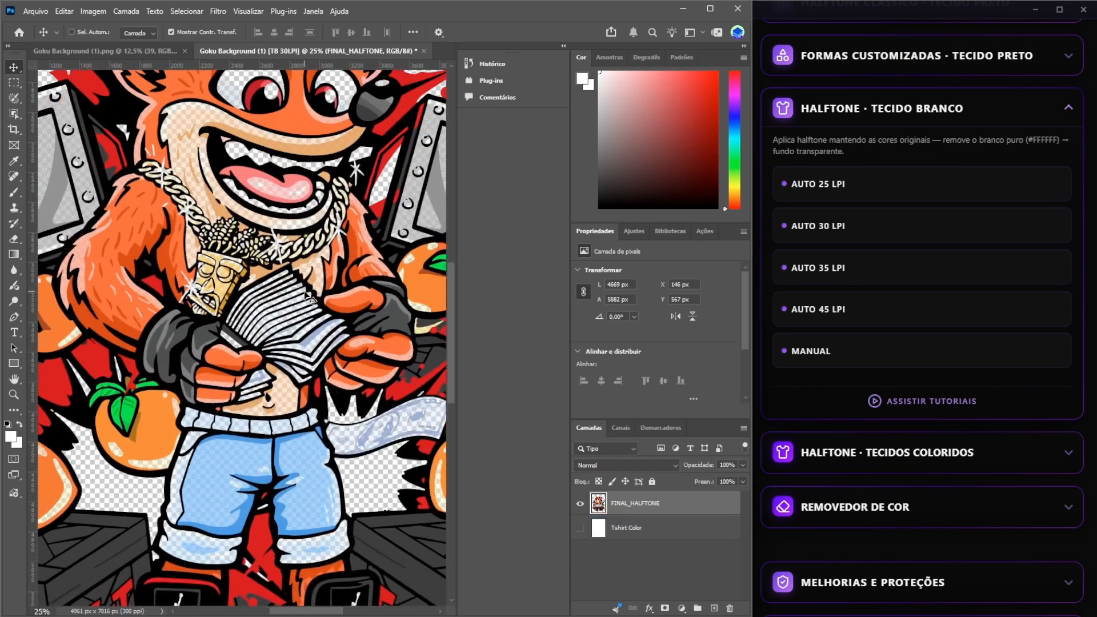
scroll(305, 294, up, 3)
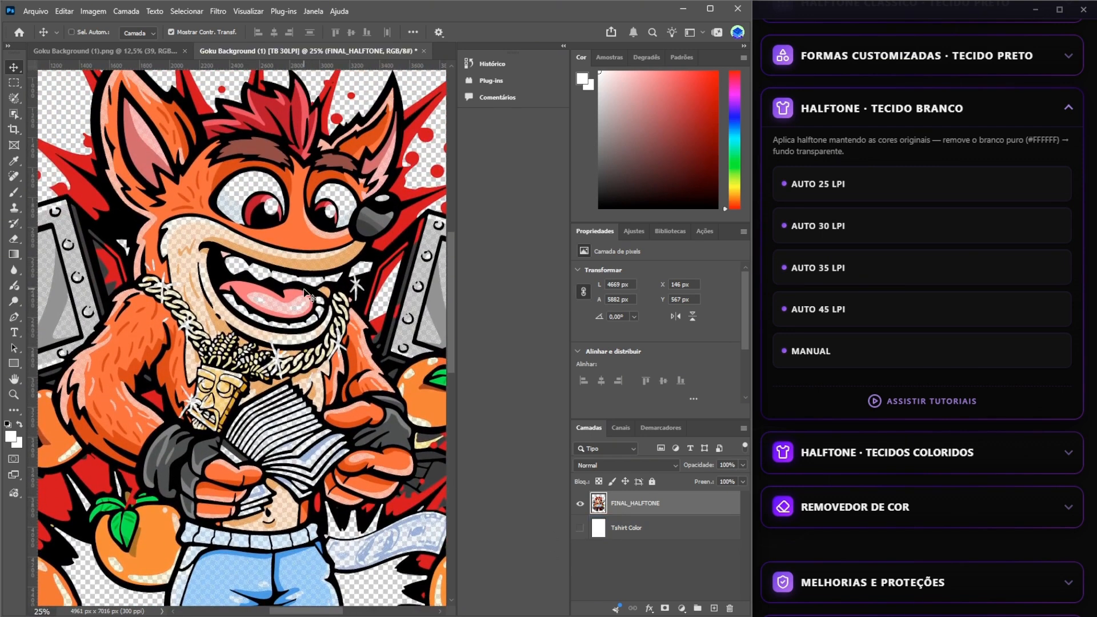
- Compare the artwork with the white Tshirt Color layer shown and hidden, and close the halftone result document
click(580, 529)
click(580, 530)
click(580, 529)
click(580, 529)
click(580, 529)
click(580, 529)
click(580, 529)
key(ctrl+0)
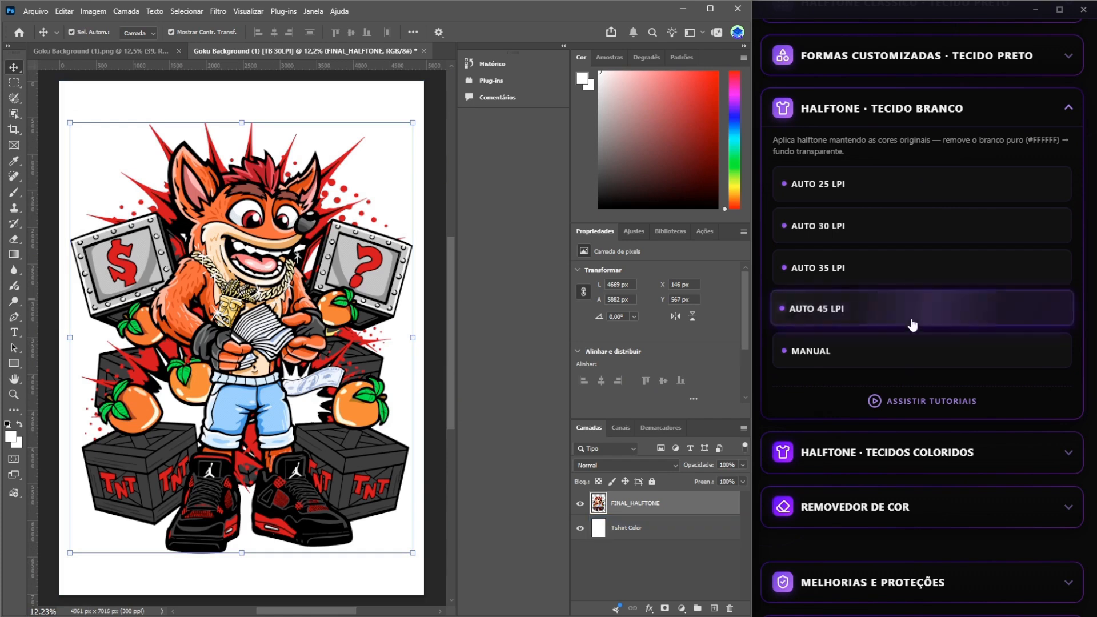
click(424, 52)
click(515, 240)
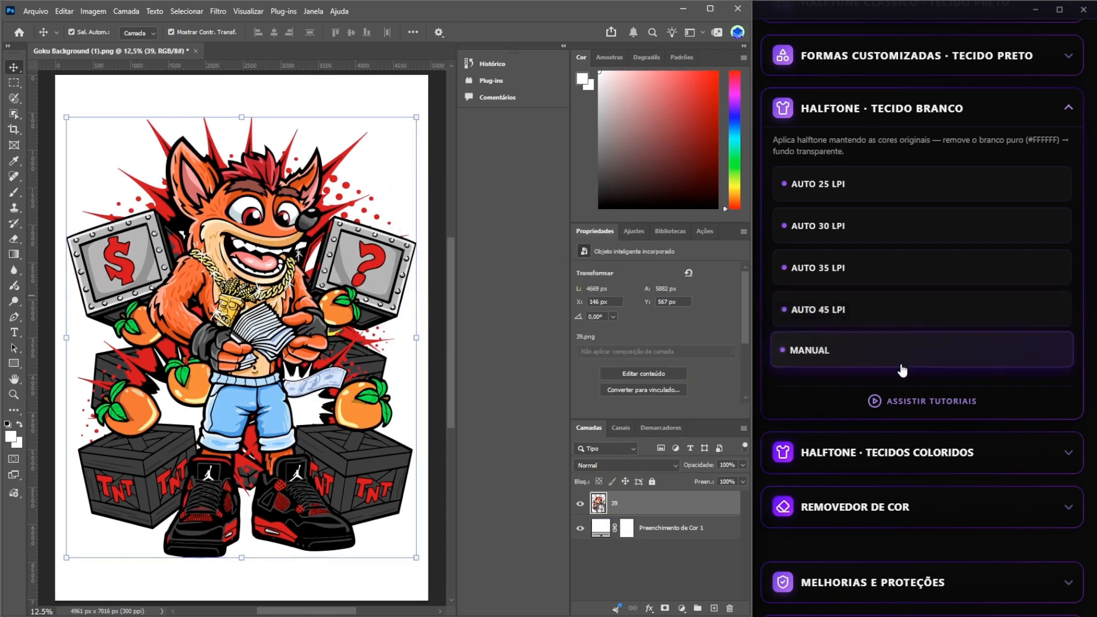
- Examine the frequency and dot-shape options of the manual halftone for white fabric, cancelling without applying it
click(798, 312)
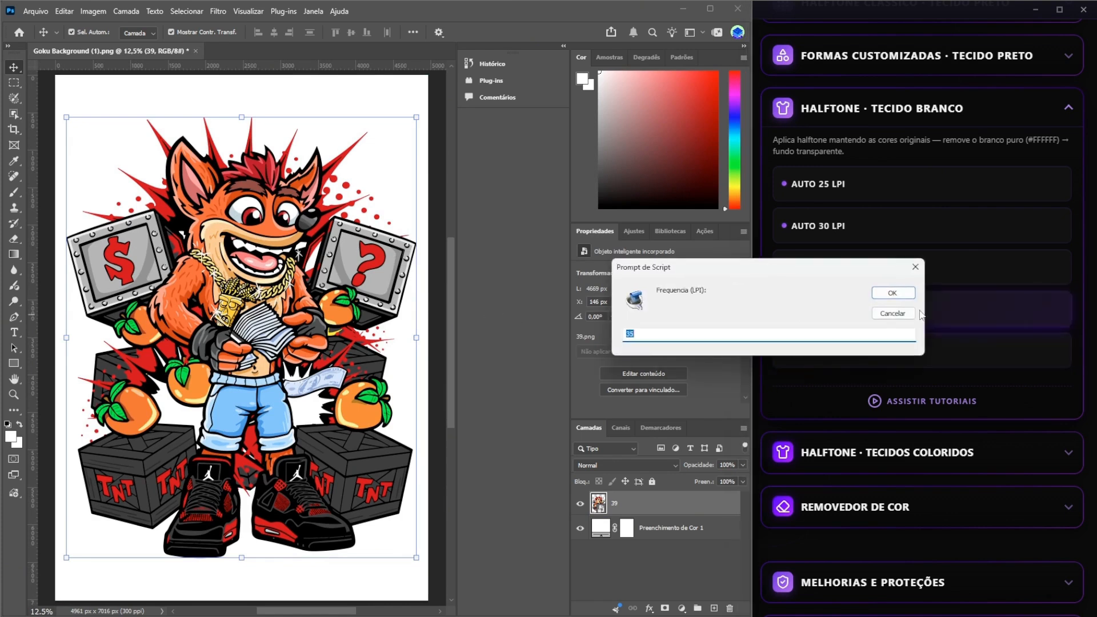
click(895, 293)
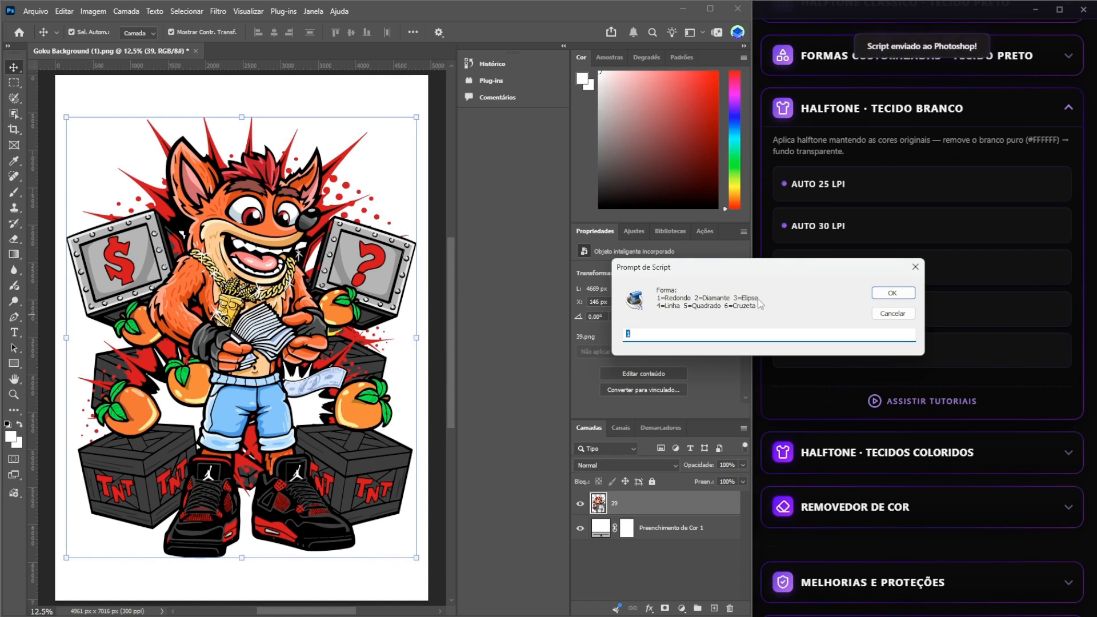
click(894, 314)
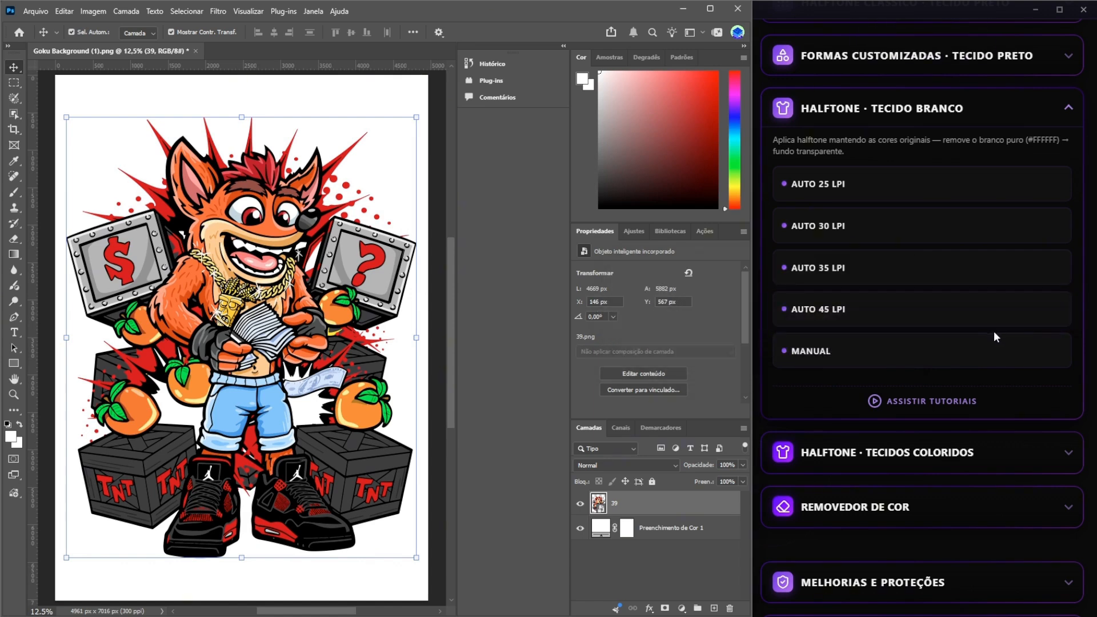
- Expand the Halftone Tecidos Coloridos section and recolour the artwork's background fill layer to purple #4b1ecc
scroll(901, 394, down, 1)
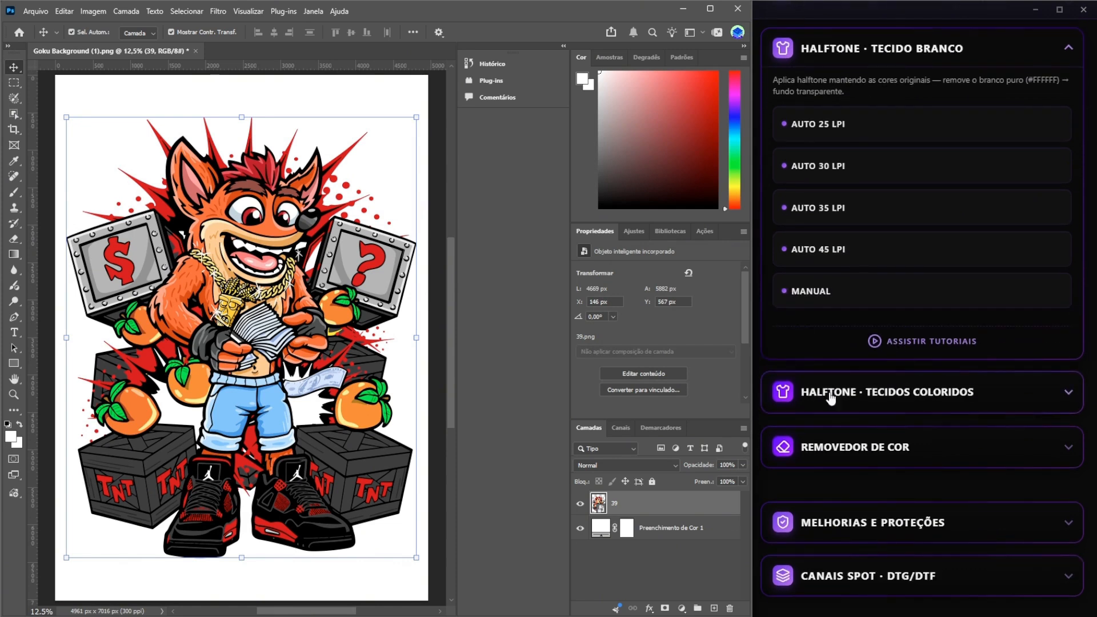
click(934, 396)
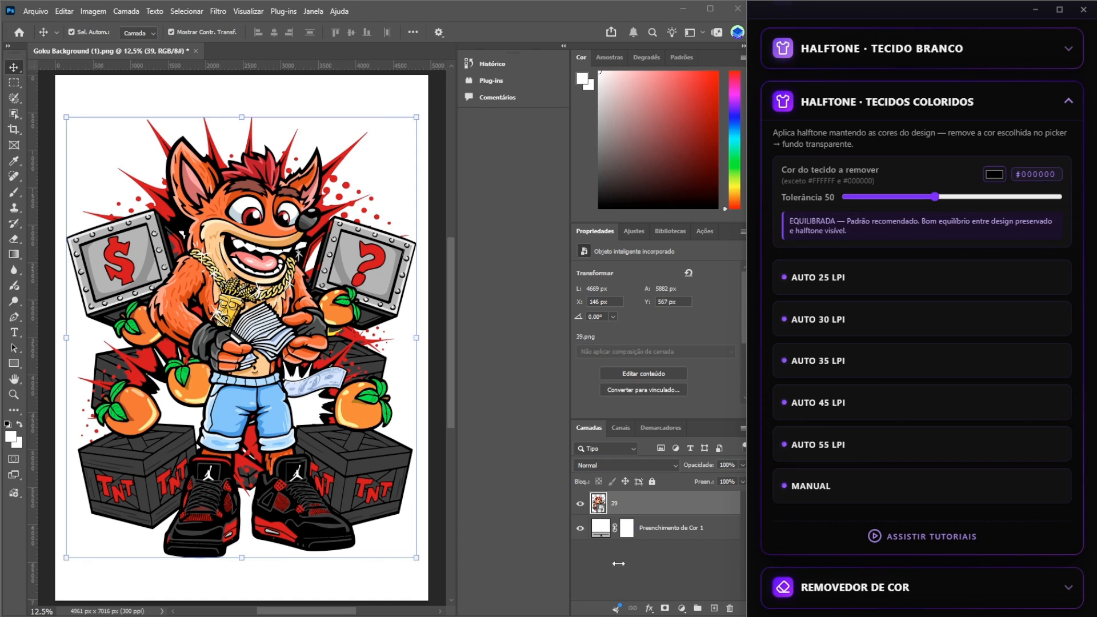
double_click(603, 532)
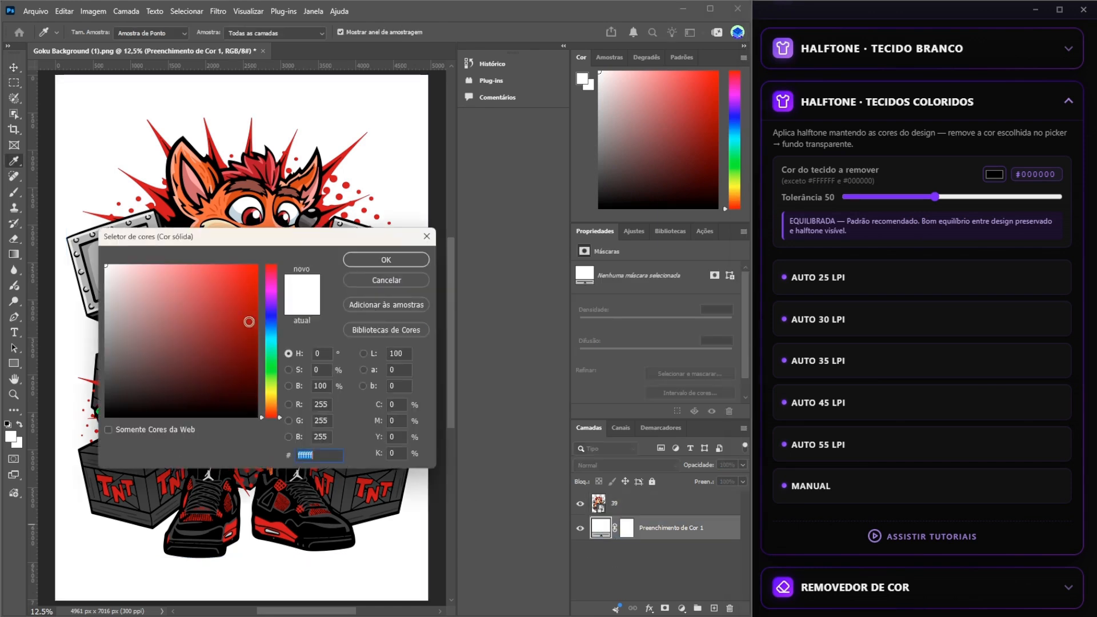
click(201, 321)
mouse_move(274, 349)
mouse_down()
mouse_move(276, 314)
mouse_move(235, 295)
mouse_up()
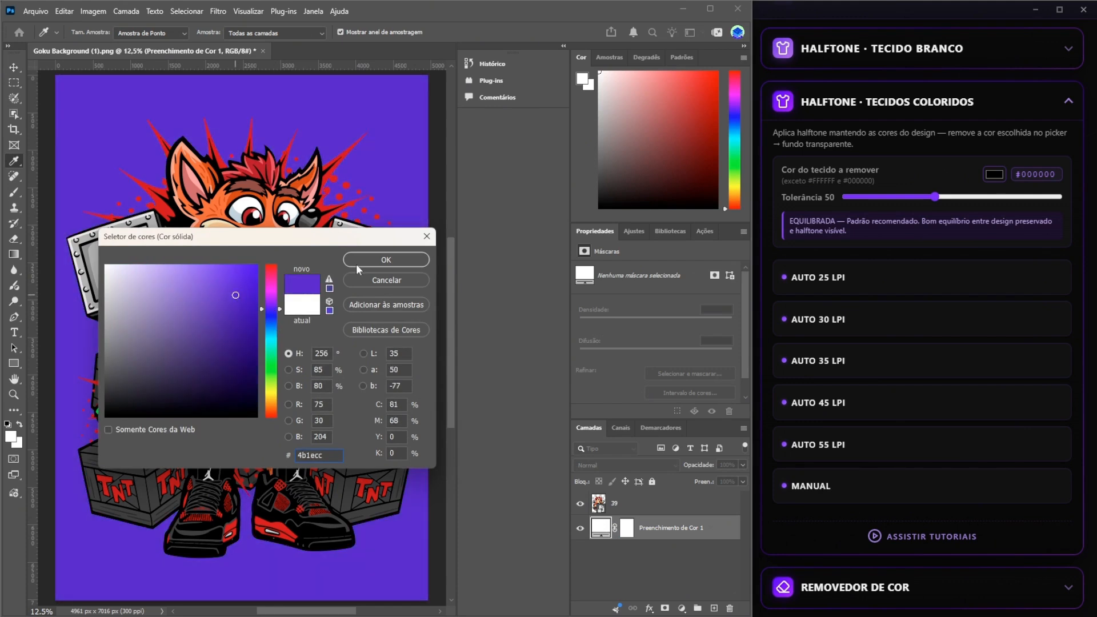
click(376, 260)
key(v)
click(257, 366)
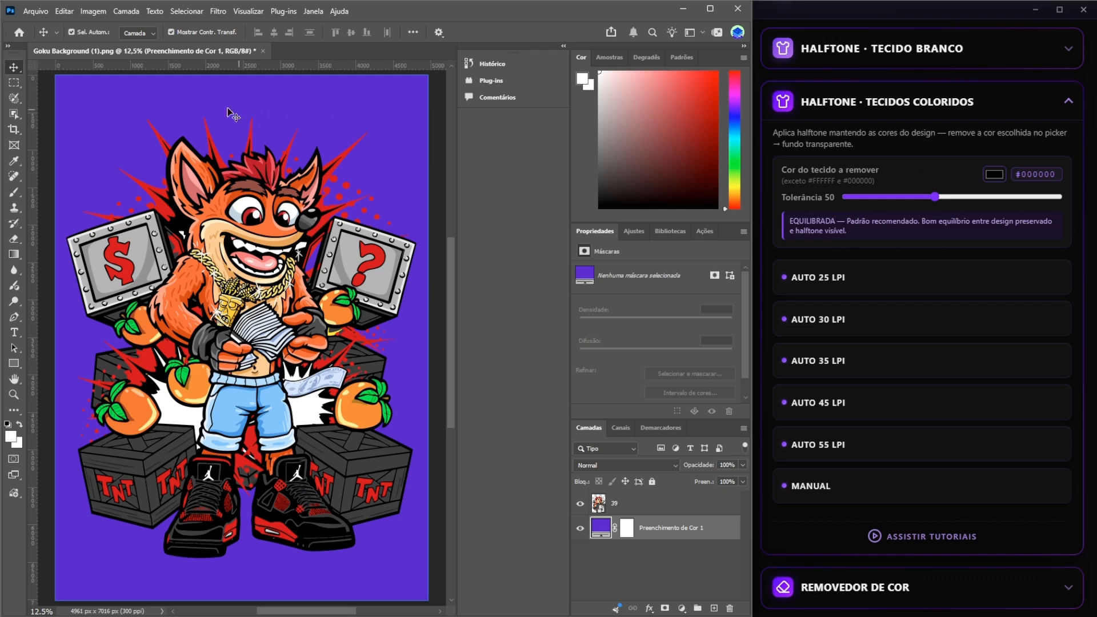
- Sample the artwork's purple background as the foreground colour and set the coloured-fabric halftone's colour to remove to #4B1ECC
click(9, 438)
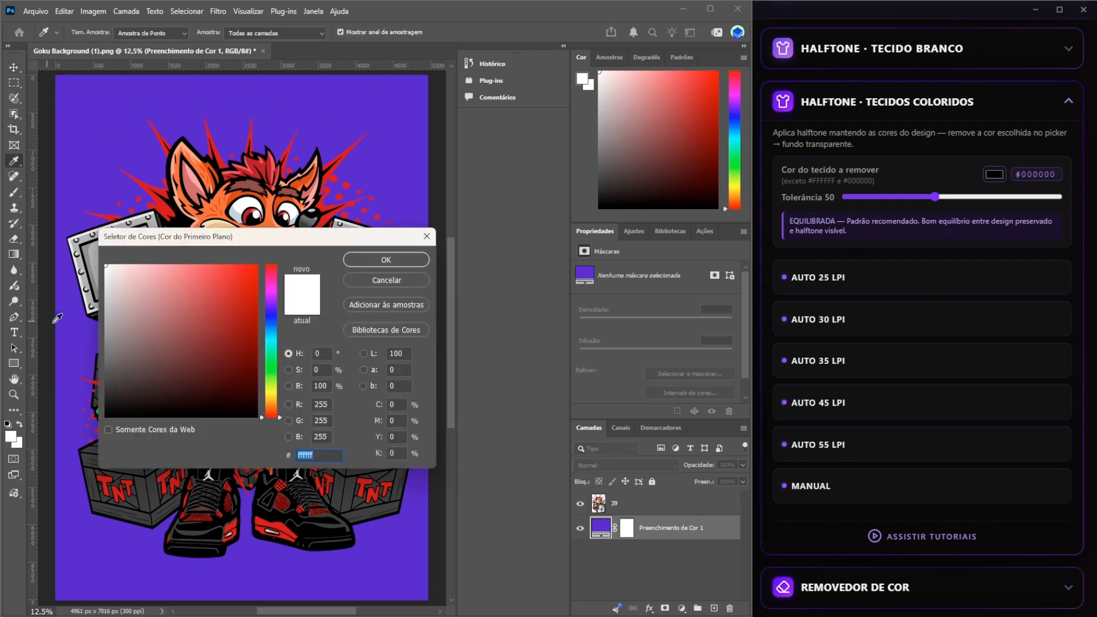
click(99, 181)
double_click(311, 455)
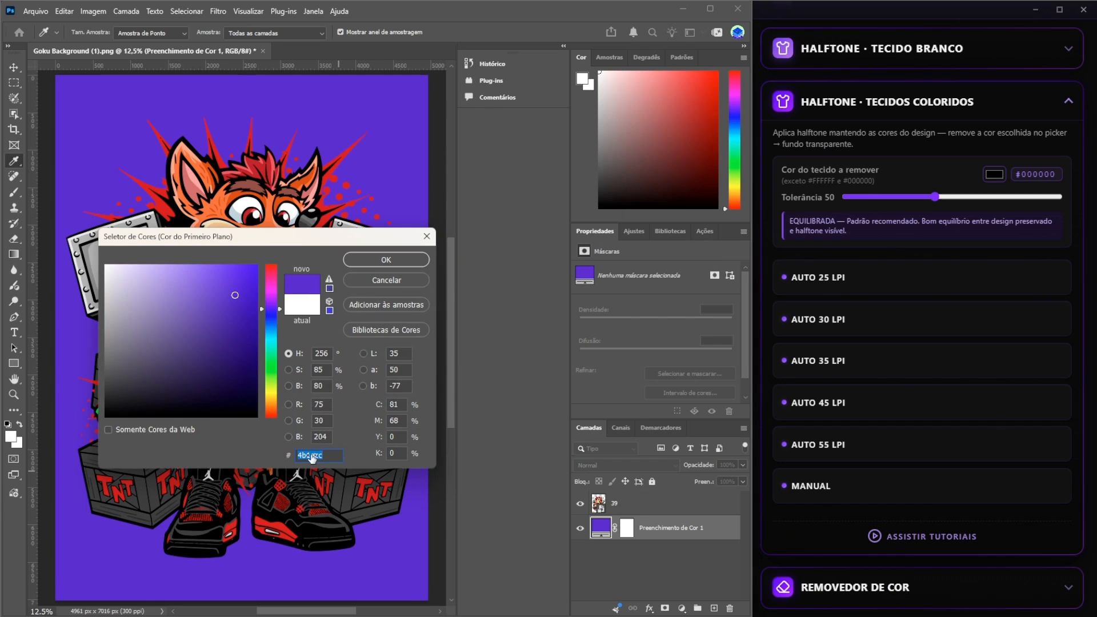
click(387, 260)
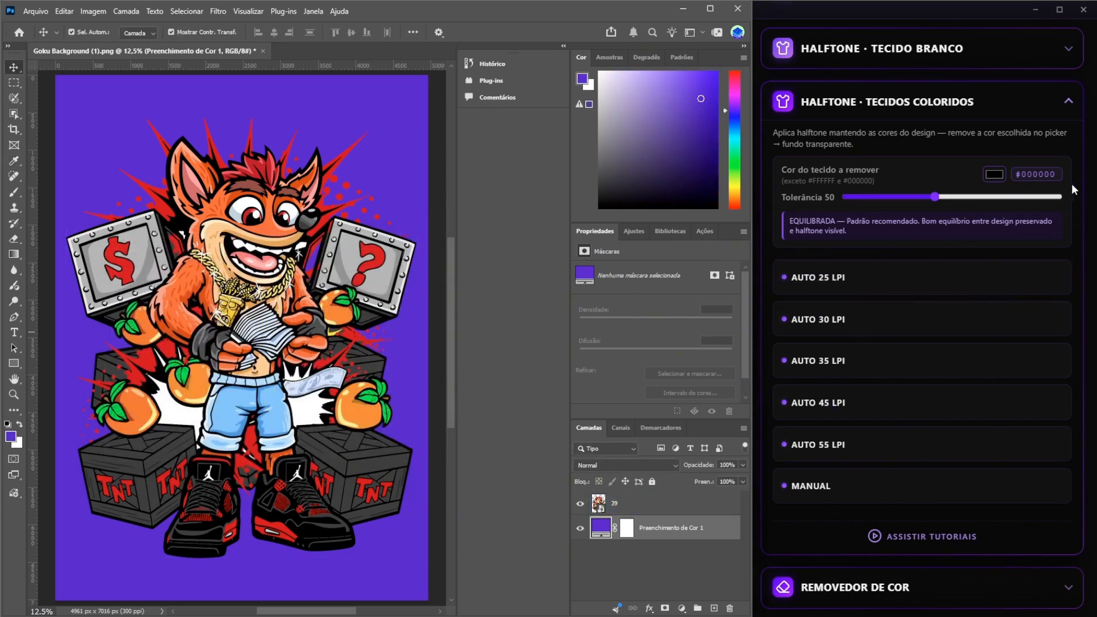
double_click(1037, 174)
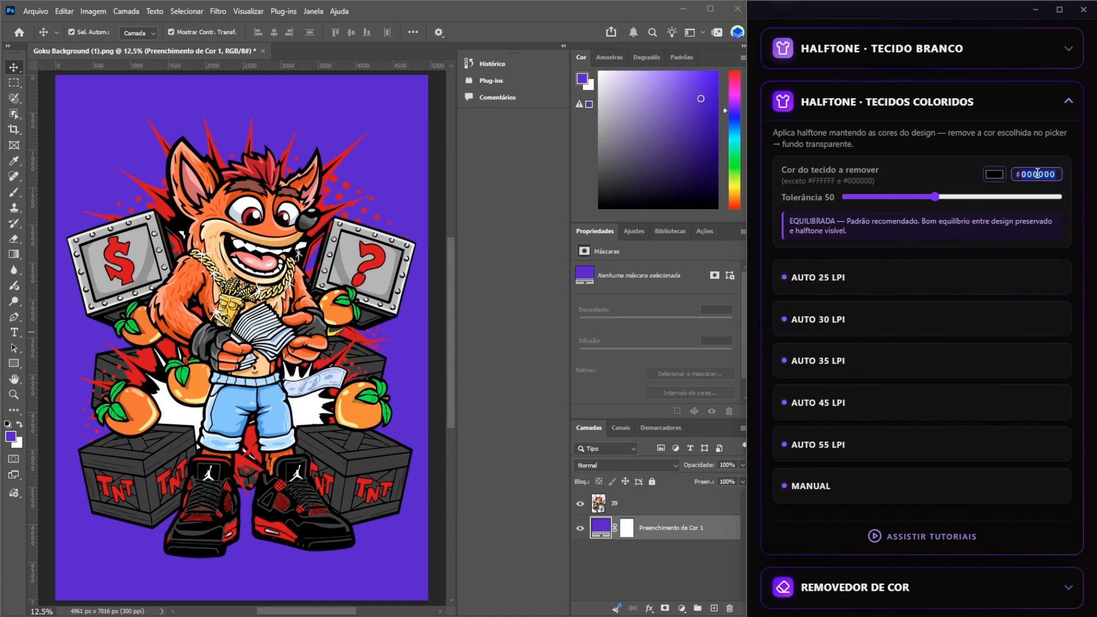
text(4B1ECC)
- Apply the Auto 30 LPI coloured-fabric halftone with tolerance 7 and check the result with the Tshirt Color layer hidden and shown
click(935, 199)
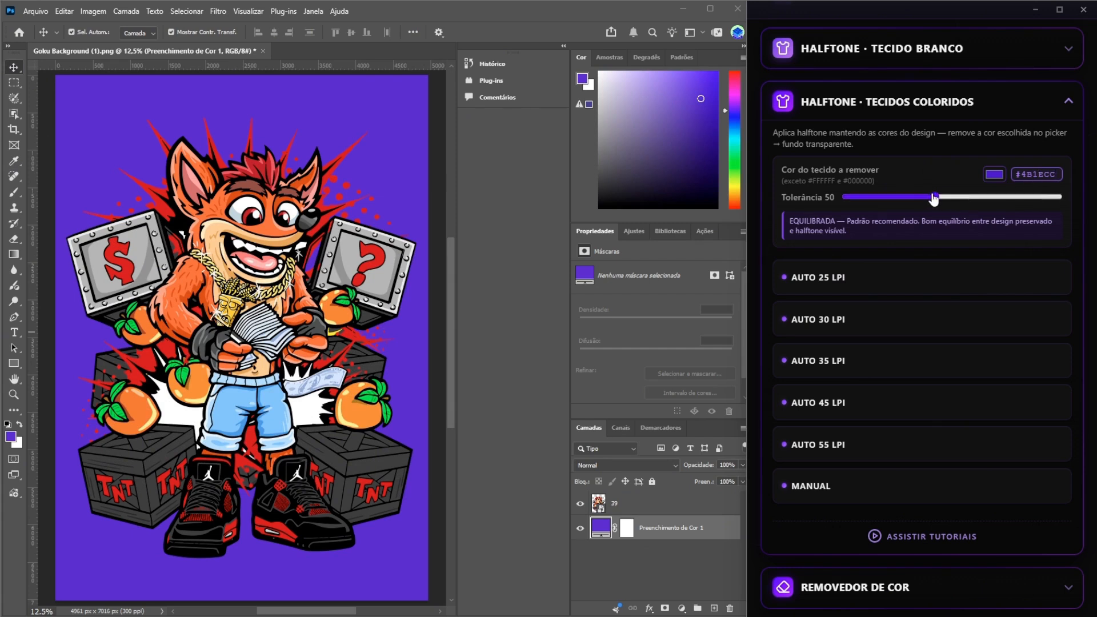
drag(936, 199, 870, 204)
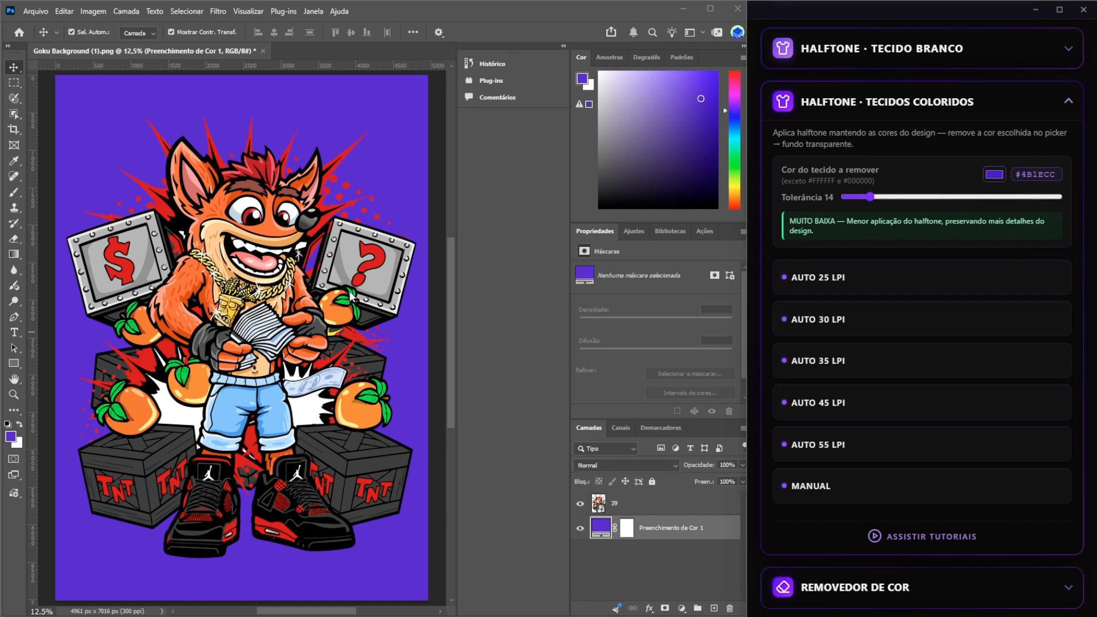
mouse_move(870, 197)
mouse_down()
mouse_move(1046, 197)
mouse_move(1031, 213)
mouse_move(857, 214)
mouse_up()
click(842, 323)
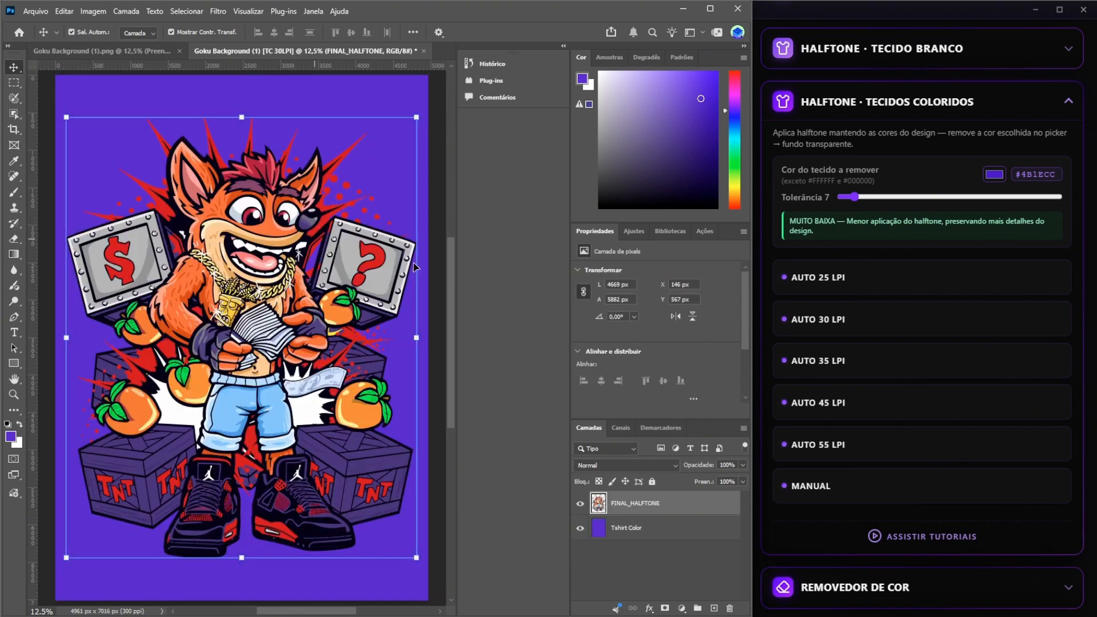
click(580, 528)
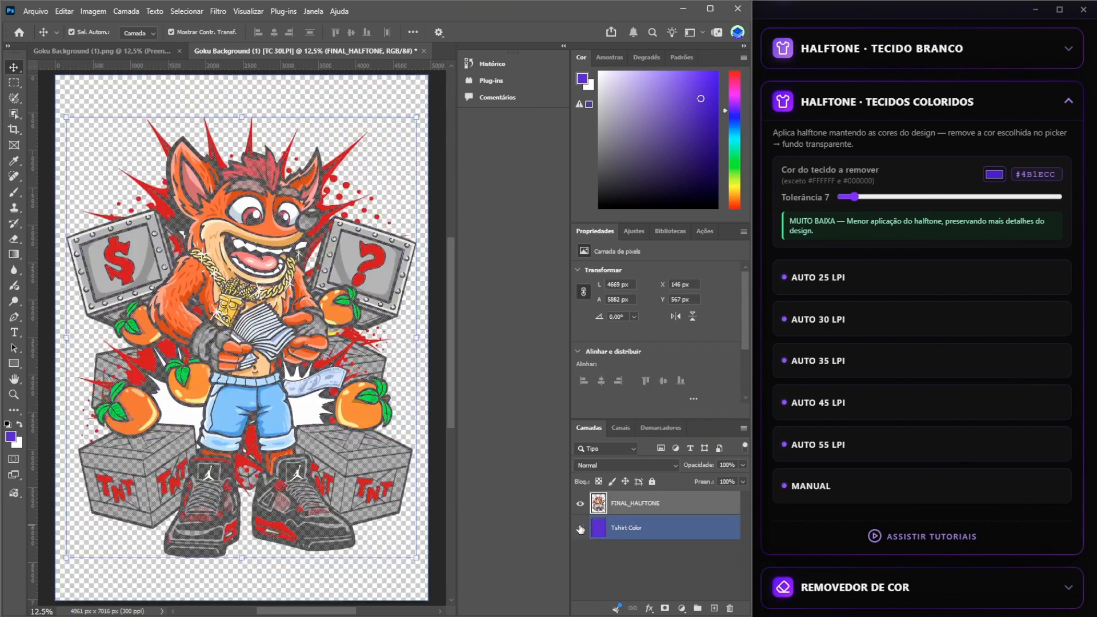
click(580, 528)
- Return to the original artwork document and apply the Auto 30 LPI coloured-fabric halftone with tolerance 86
click(115, 49)
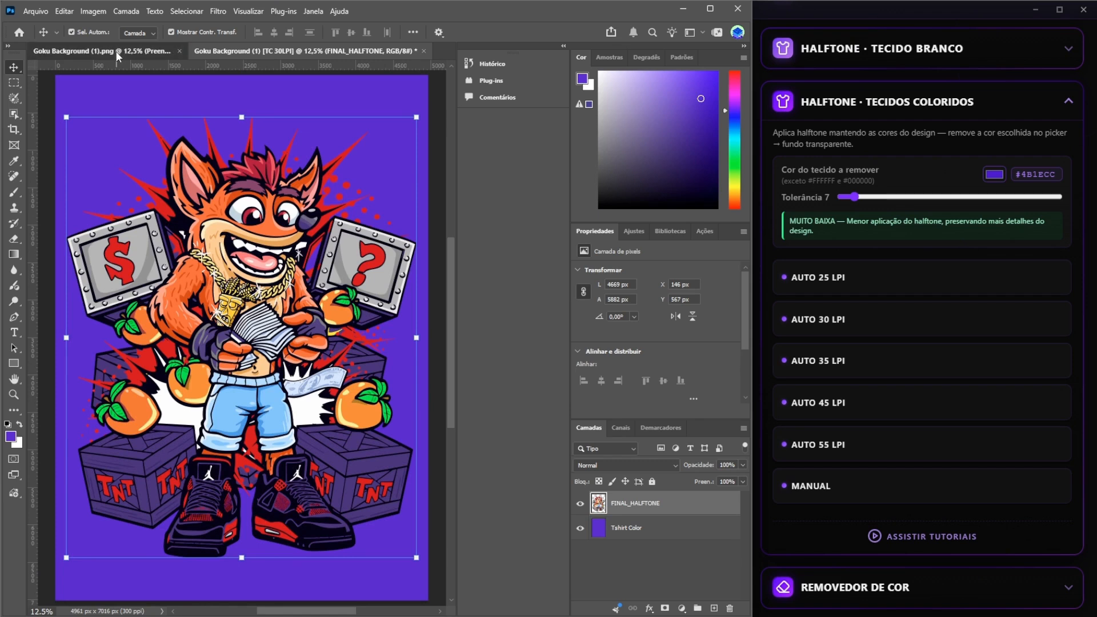
drag(856, 197, 999, 212)
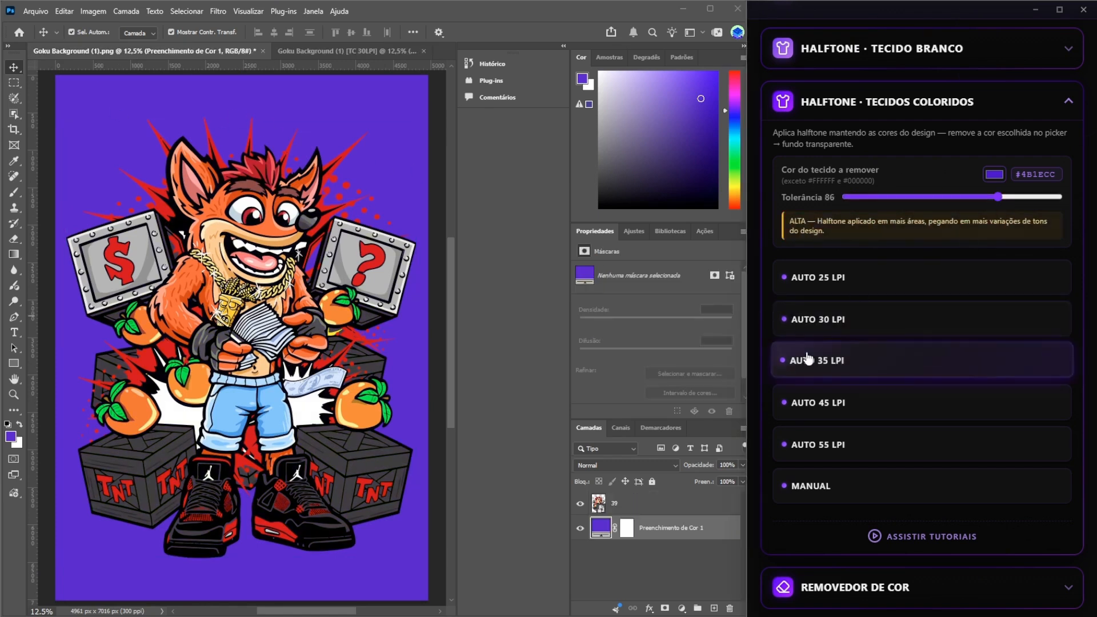
click(840, 330)
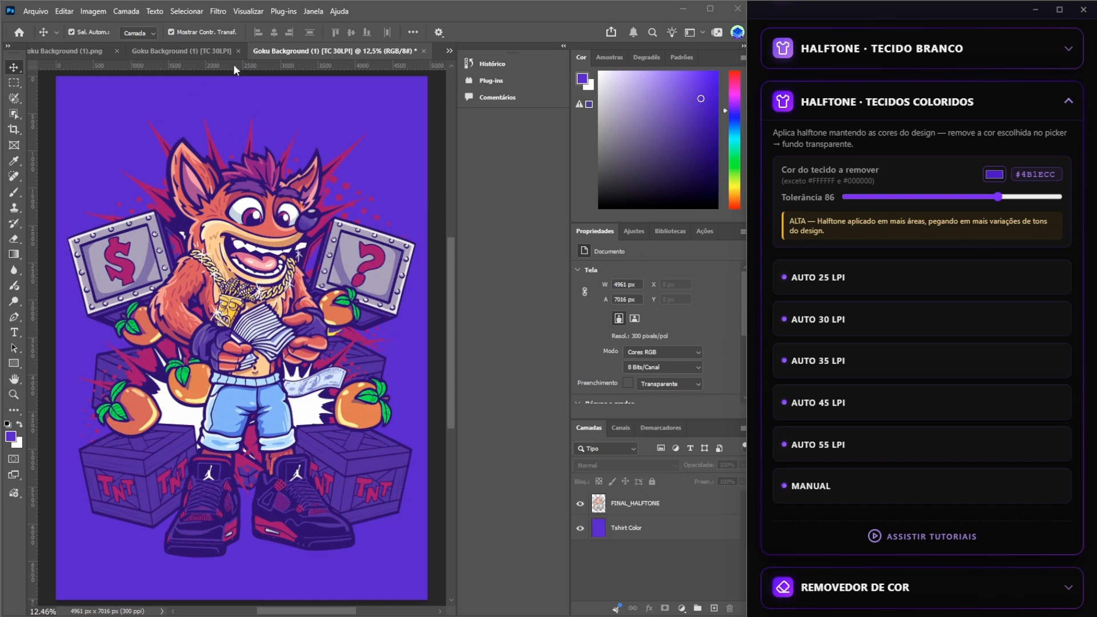
- Compare the low- and high-tolerance halftone results and examine the low-tolerance dots up close on the character's face and hands
click(189, 51)
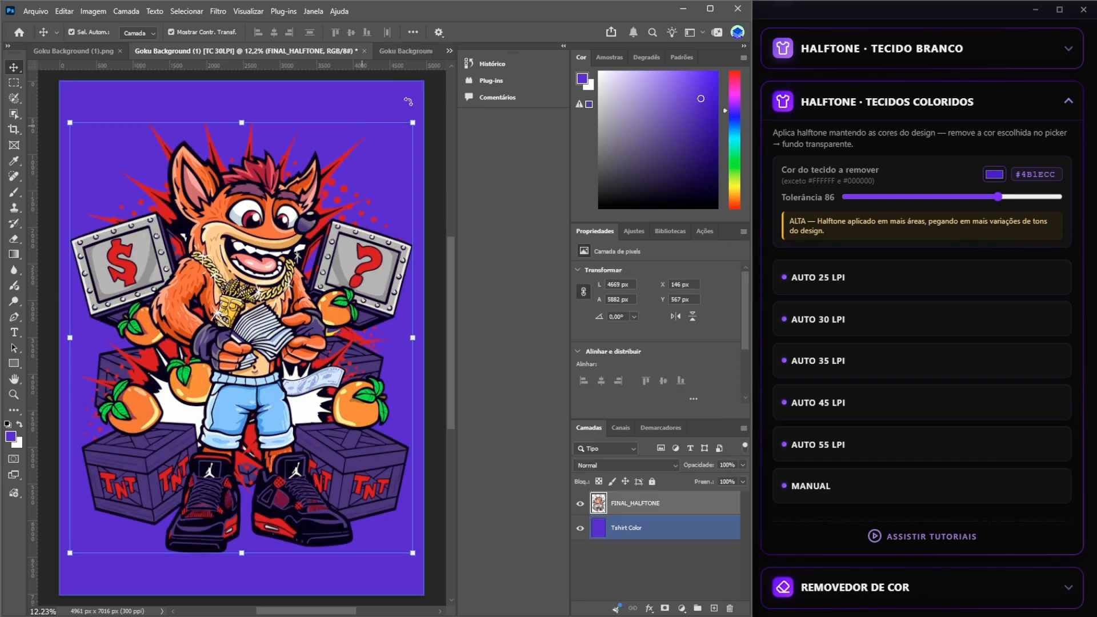
click(412, 54)
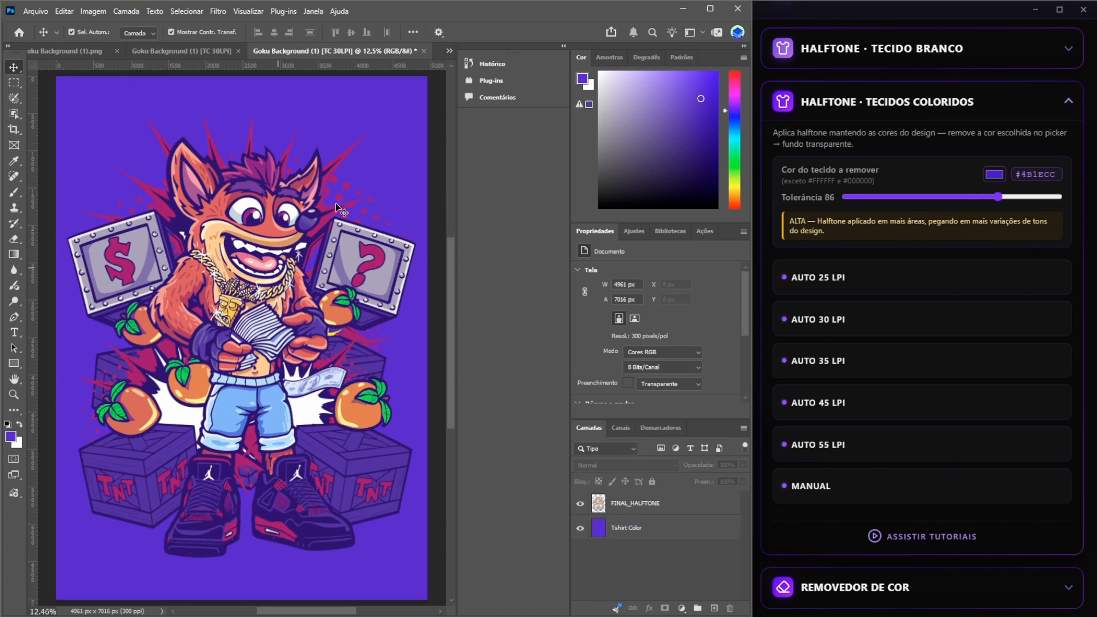
click(261, 360)
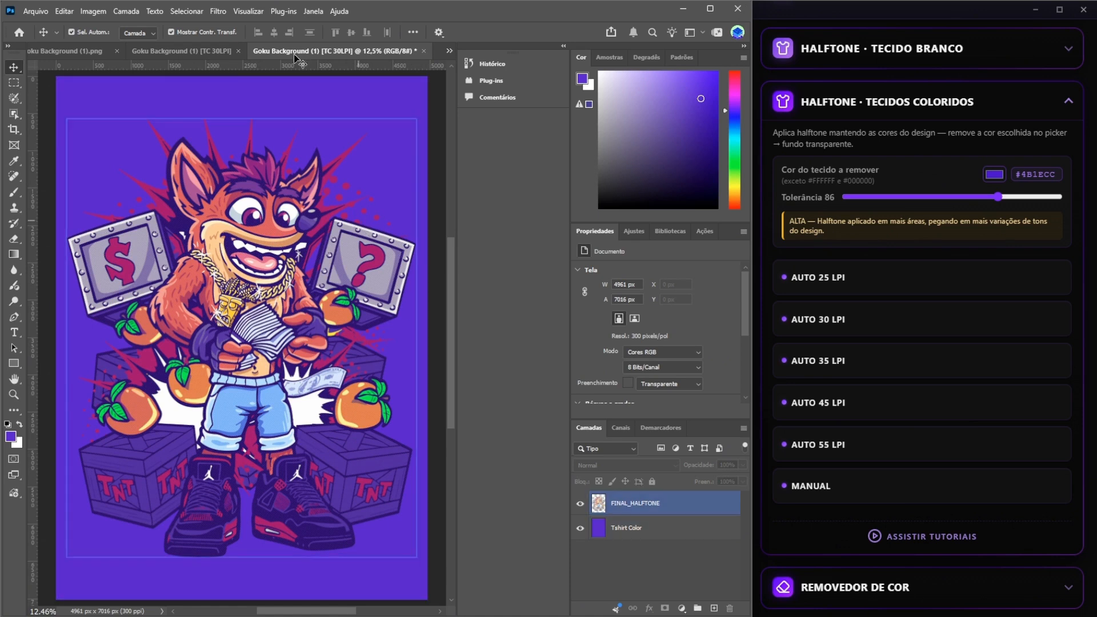
click(181, 51)
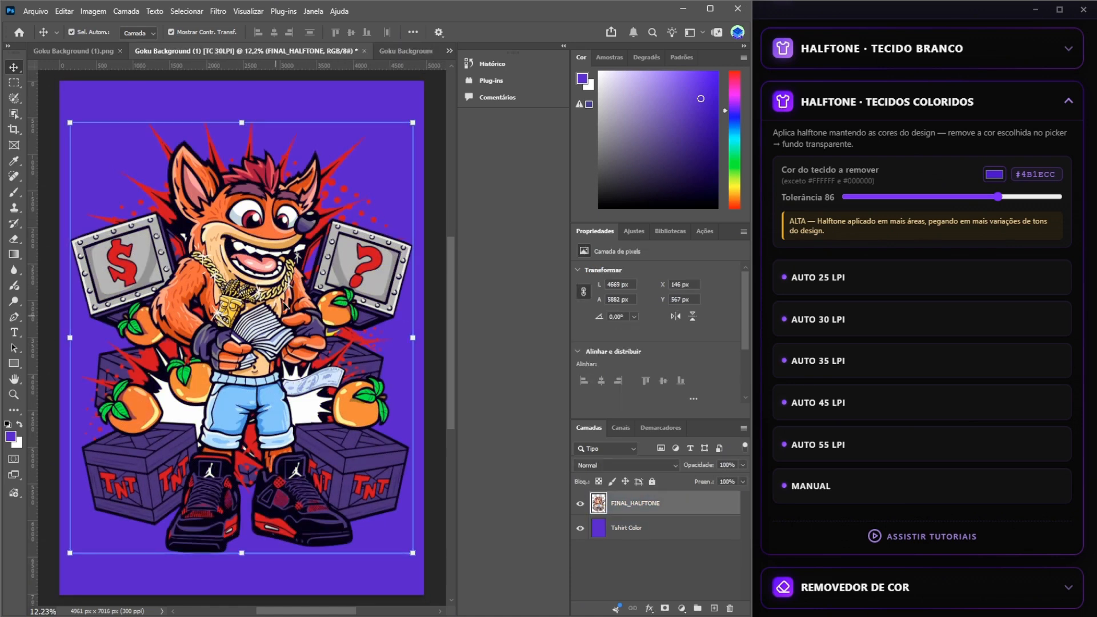
scroll(266, 280, up, 5)
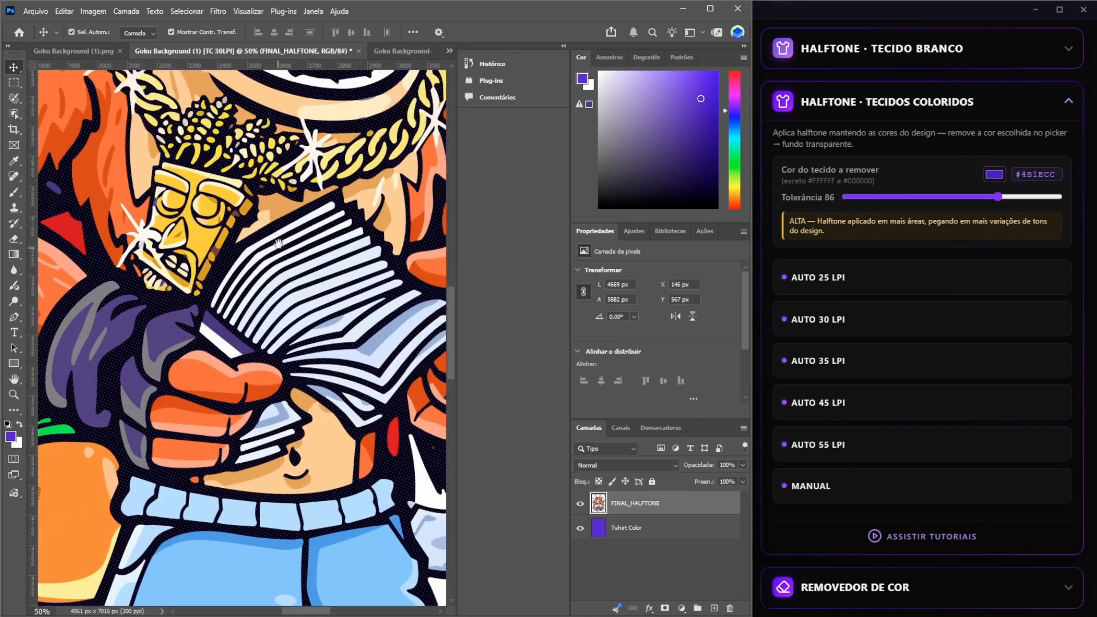
drag(278, 243, 293, 400)
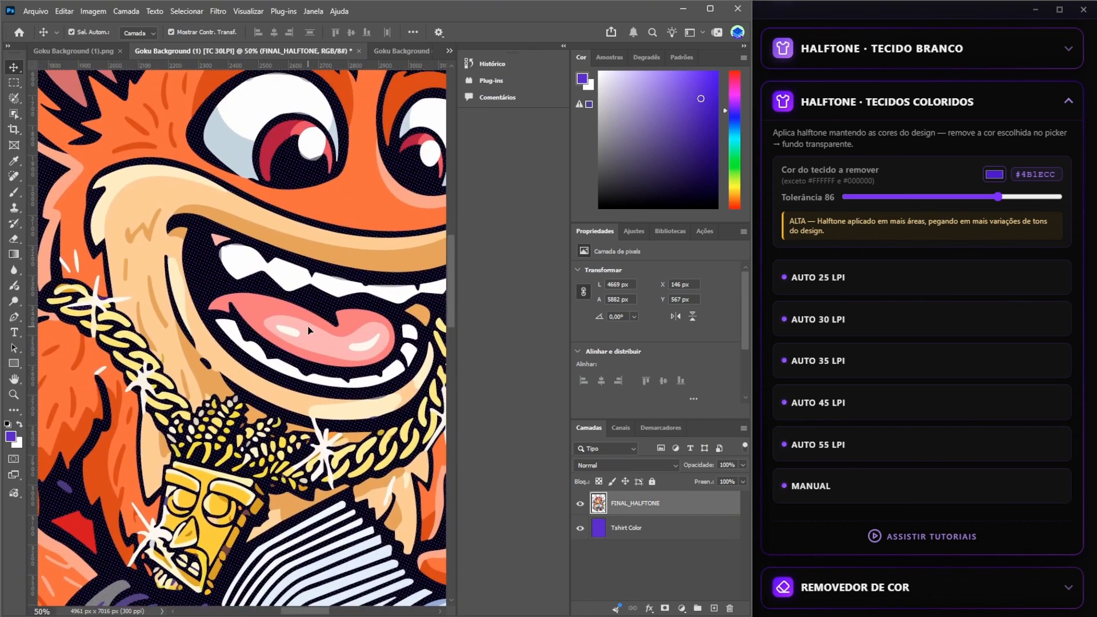
key(ctrl+0)
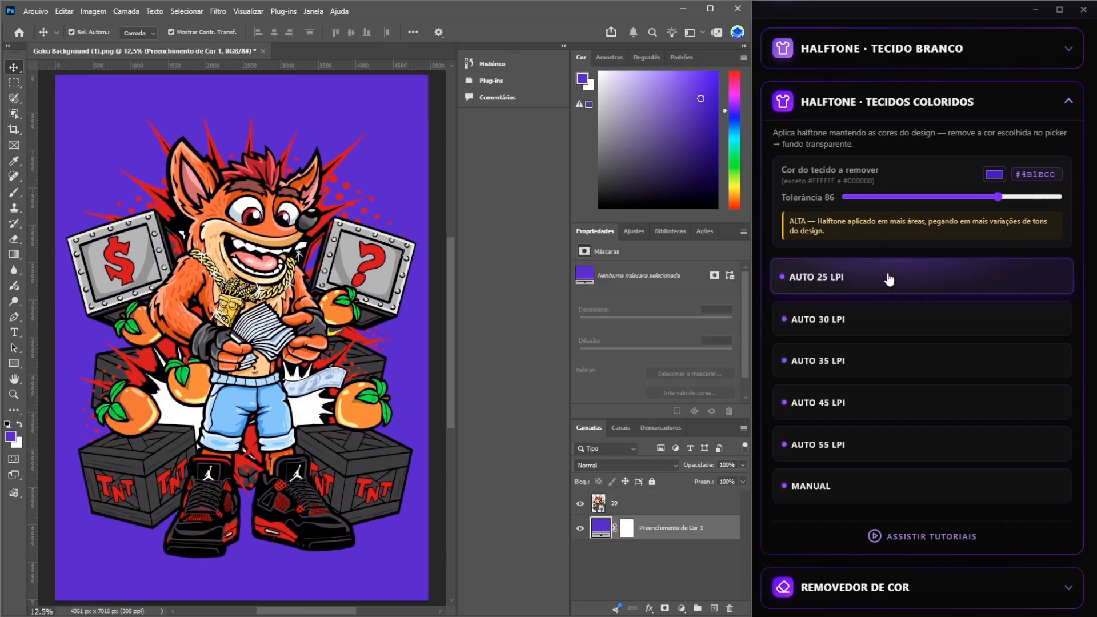
- Expand the Removedor de Cor section, sample the red rays behind the character, and set the colour to remove to #D2071A
scroll(886, 277, down, 4)
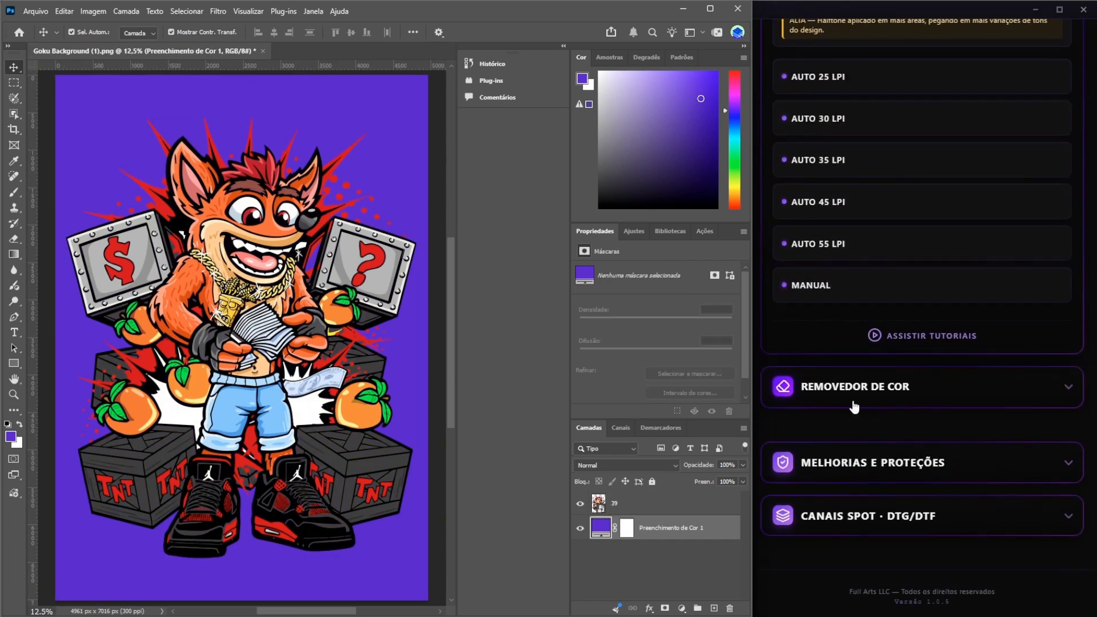
click(890, 387)
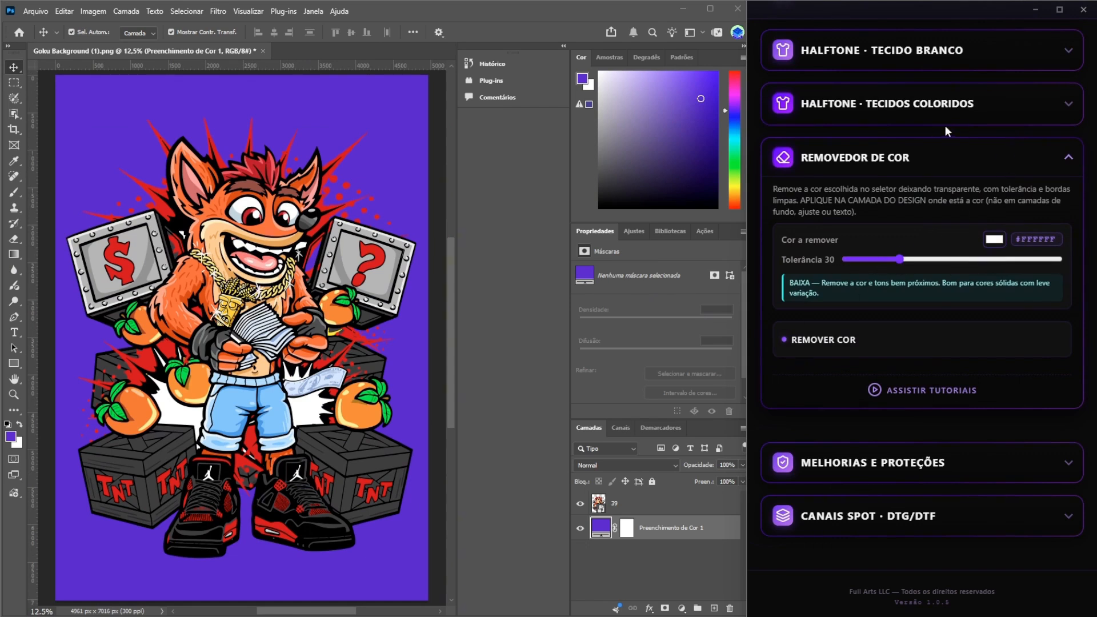
click(10, 437)
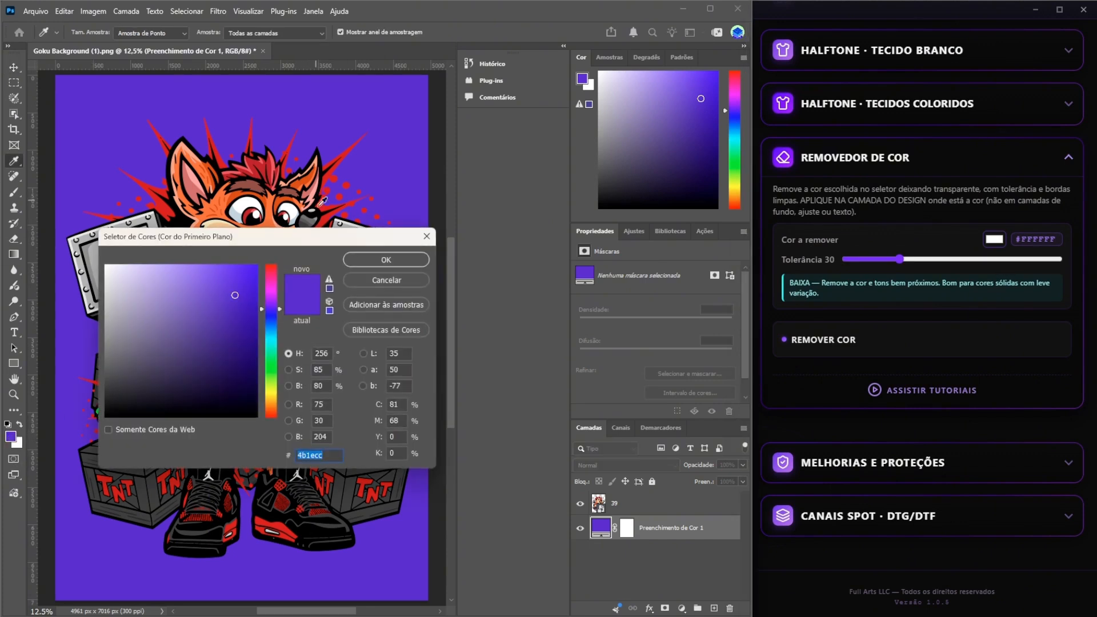
click(324, 217)
double_click(316, 455)
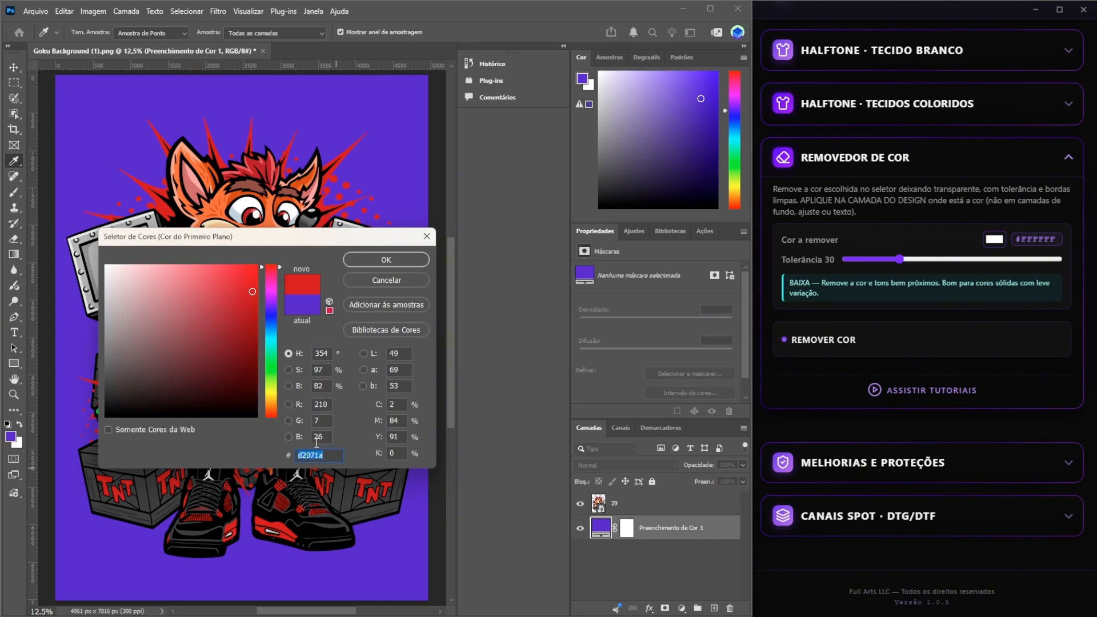
click(376, 259)
click(1055, 241)
double_click(1049, 240)
text(D2071A)
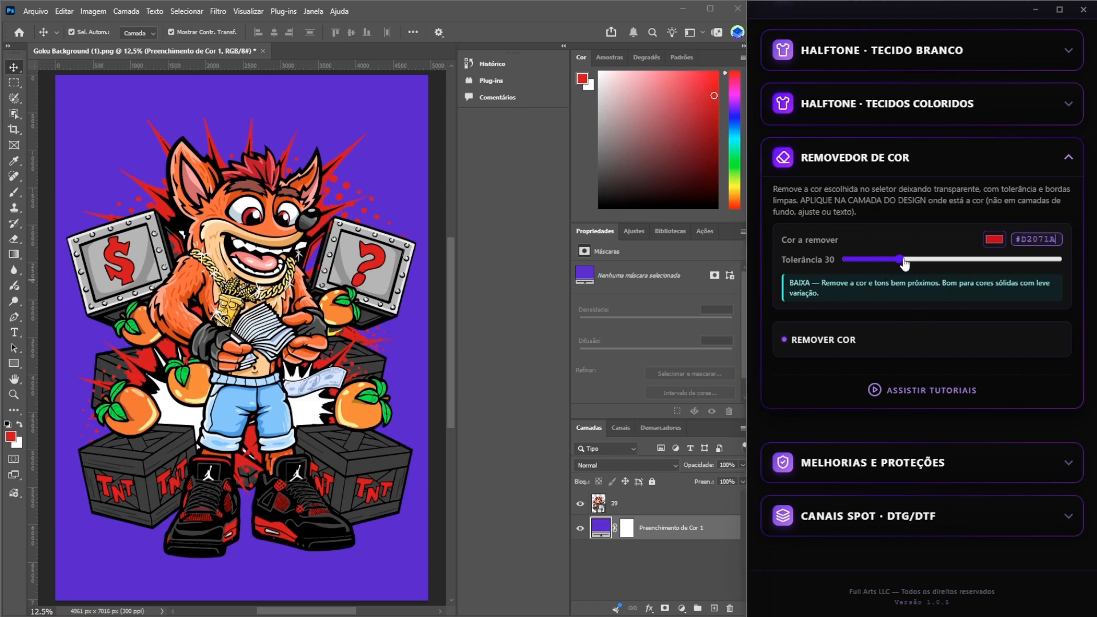
- Set the colour remover's tolerance to 18 and try to remove the red with the background fill layer active
drag(902, 260, 840, 260)
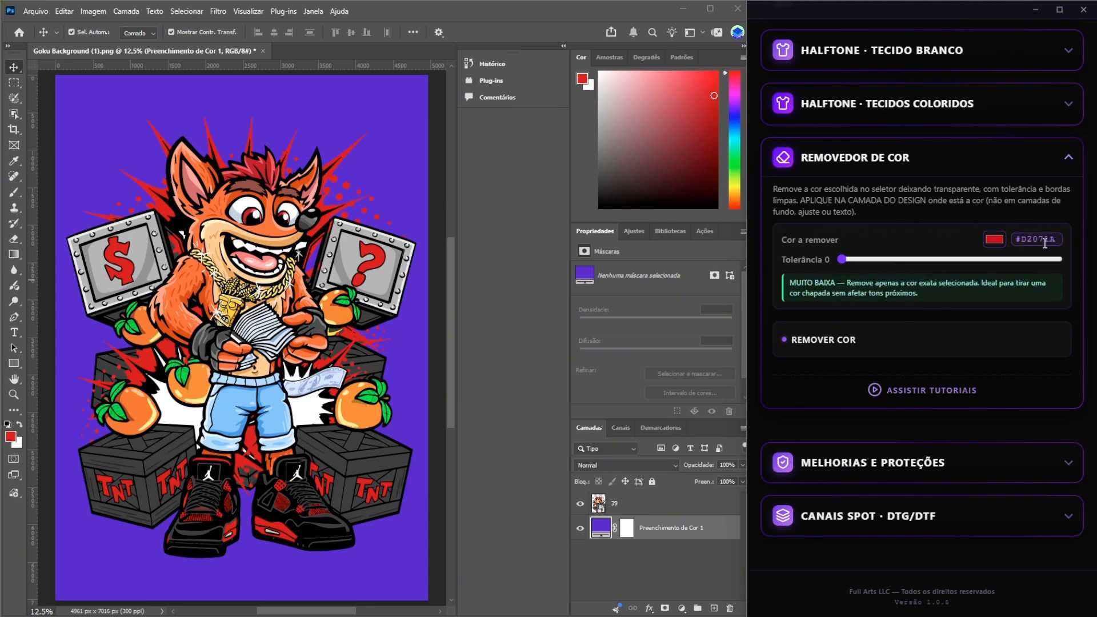
drag(843, 260, 879, 269)
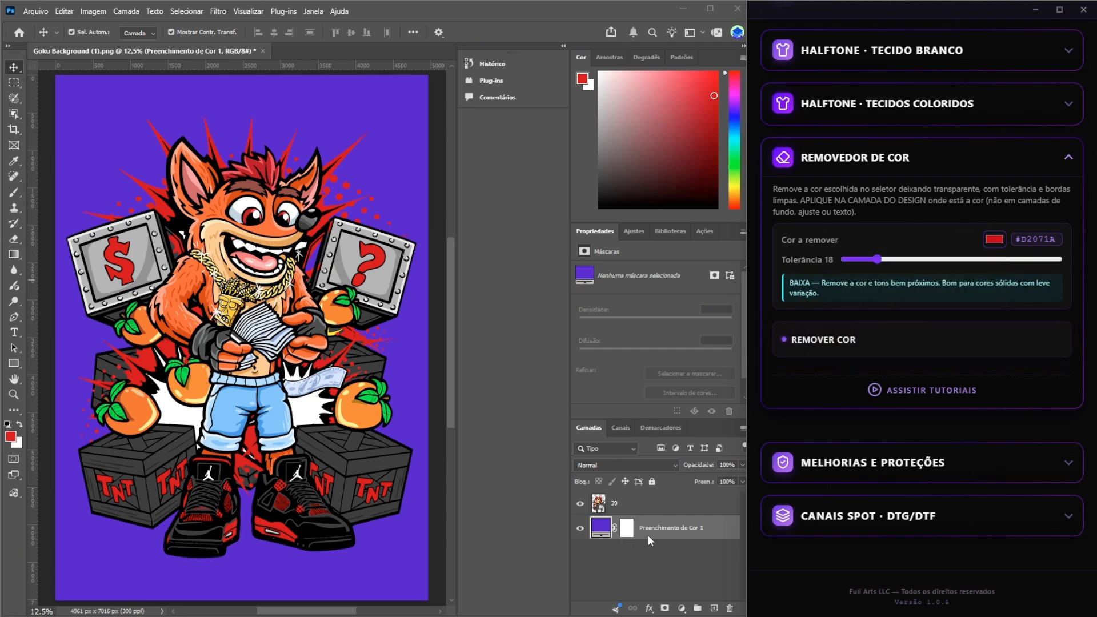
click(904, 349)
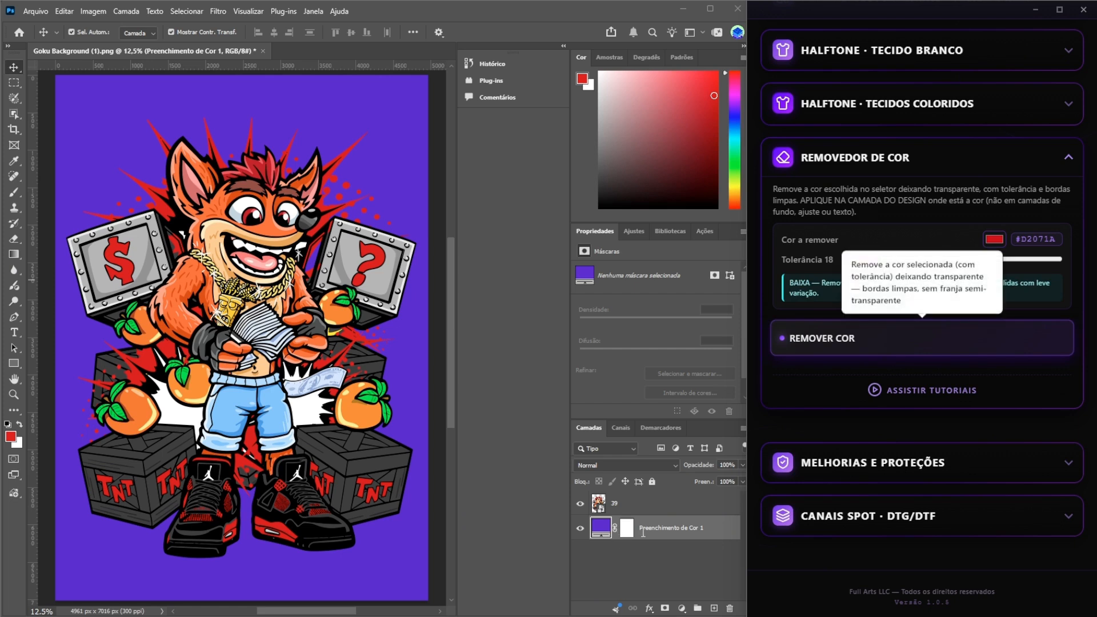
click(780, 333)
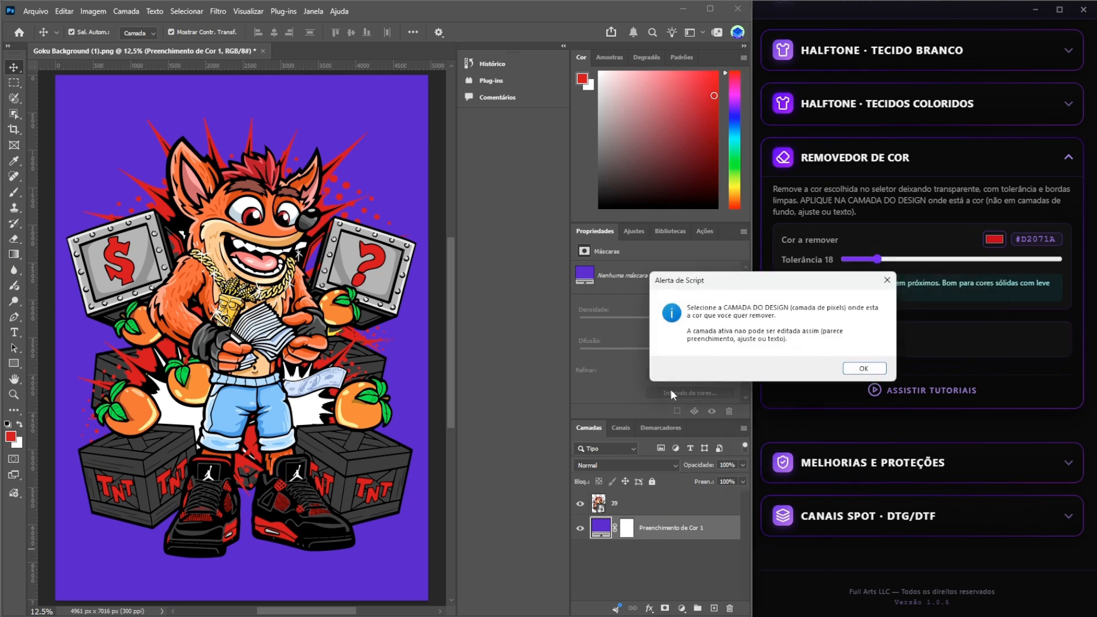
click(857, 370)
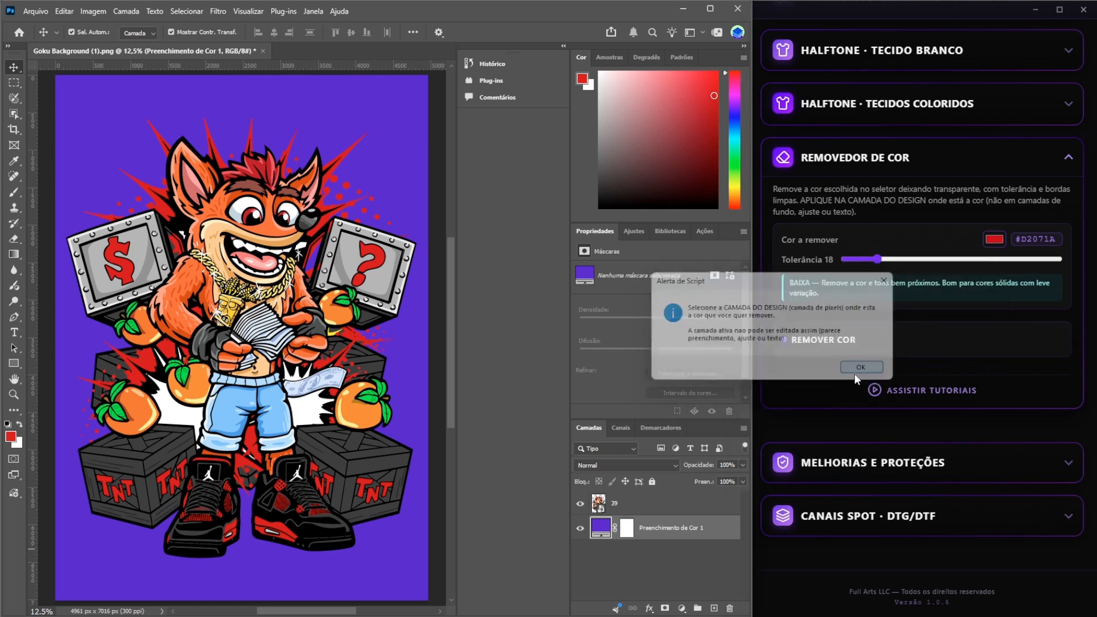
- Remove the red from design layer 39 and check the cut-out areas with the purple fill layer hidden and shown
click(677, 503)
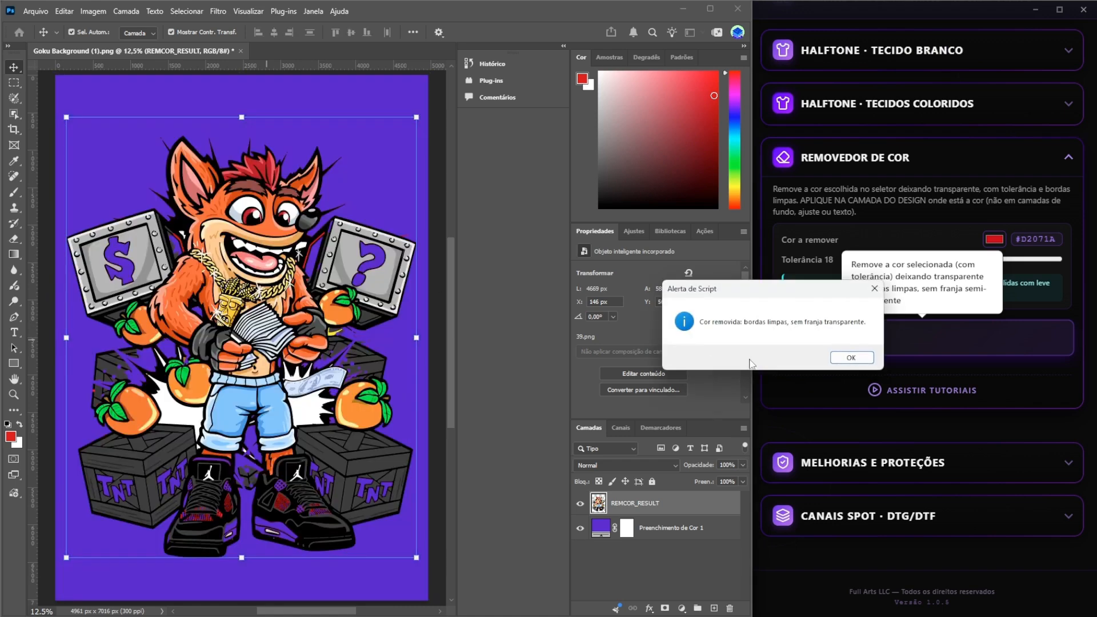
click(852, 358)
click(604, 534)
click(580, 528)
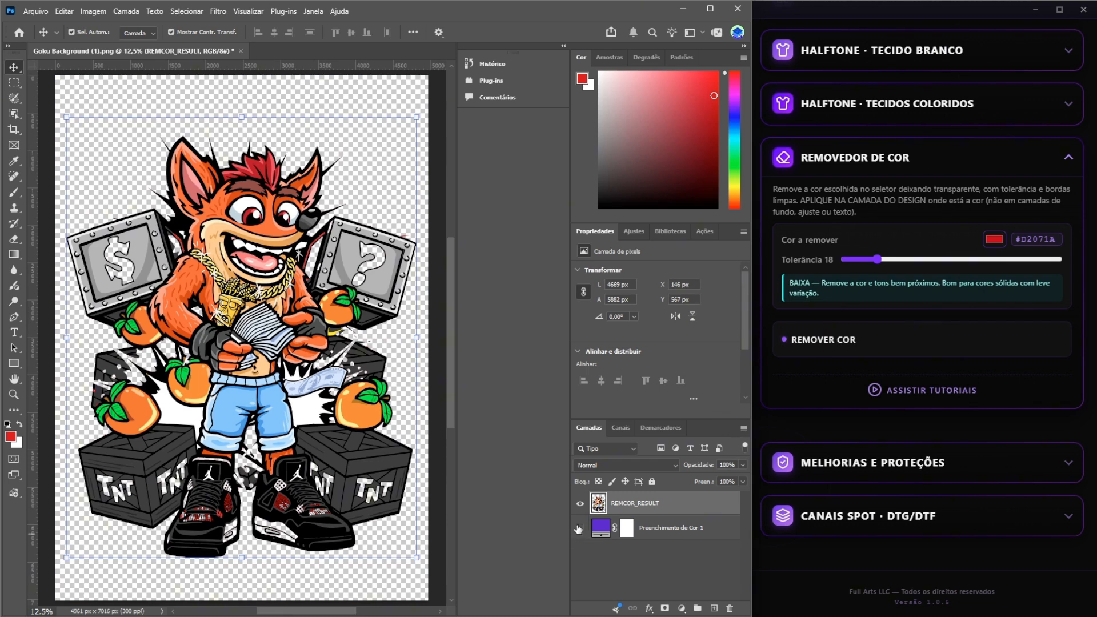
click(579, 528)
click(578, 529)
click(579, 529)
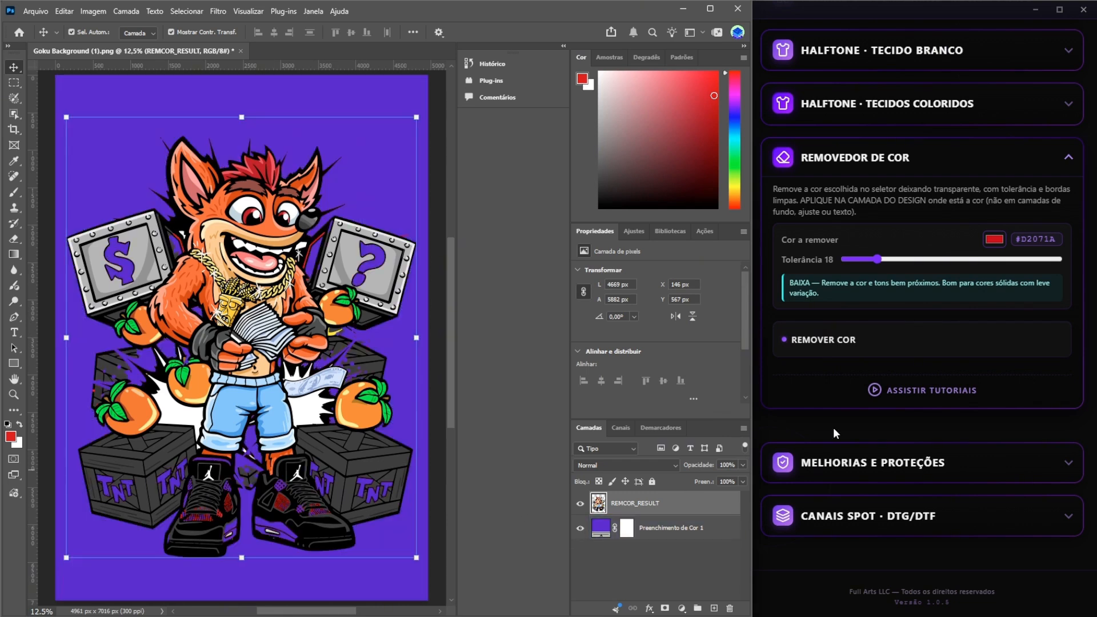
- Expand the Melhorias e Proteções section to review its final print enhancement and protection options
click(833, 428)
scroll(989, 365, up, 1)
scroll(989, 365, down, 1)
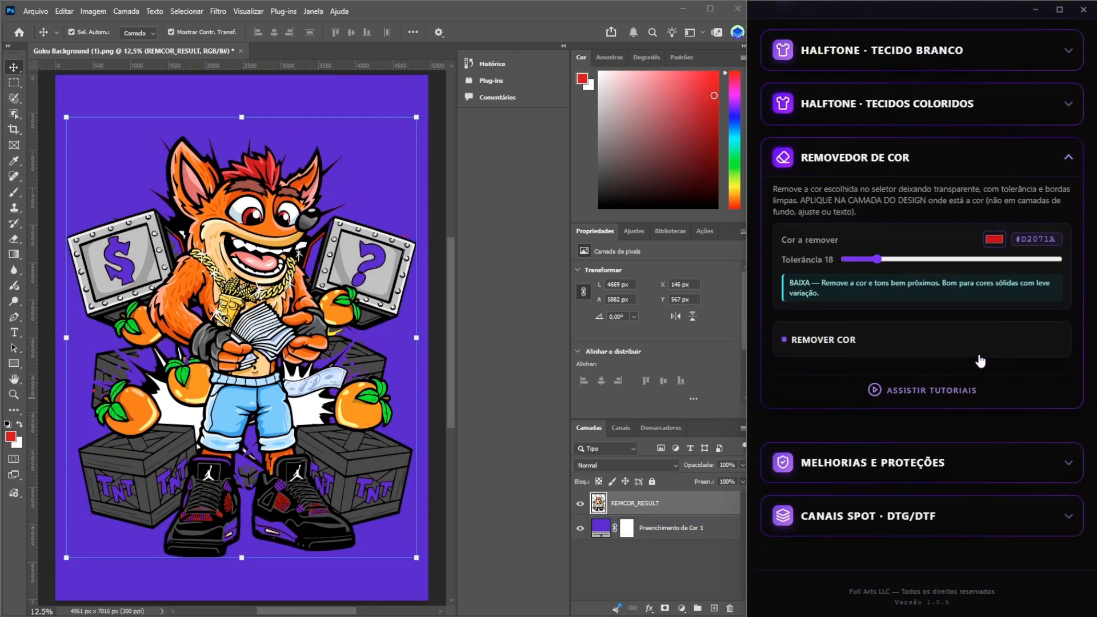
click(912, 463)
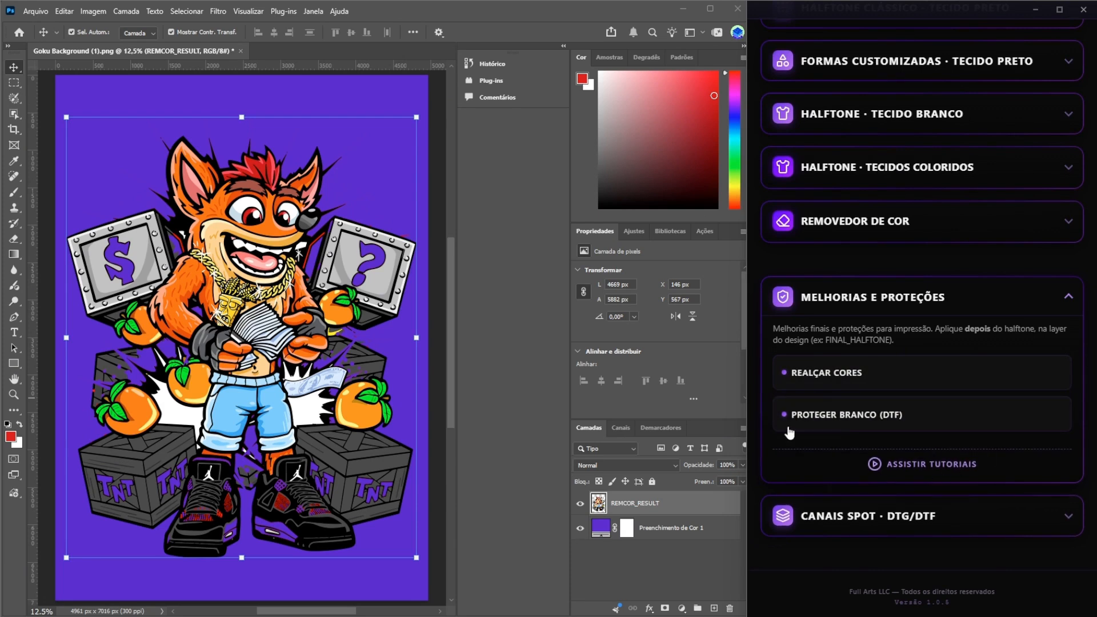
- Expand the Canais Spot DTG/DTF section and create the Underbase Branco (DTG) spot channel while viewing the document's channels
click(932, 524)
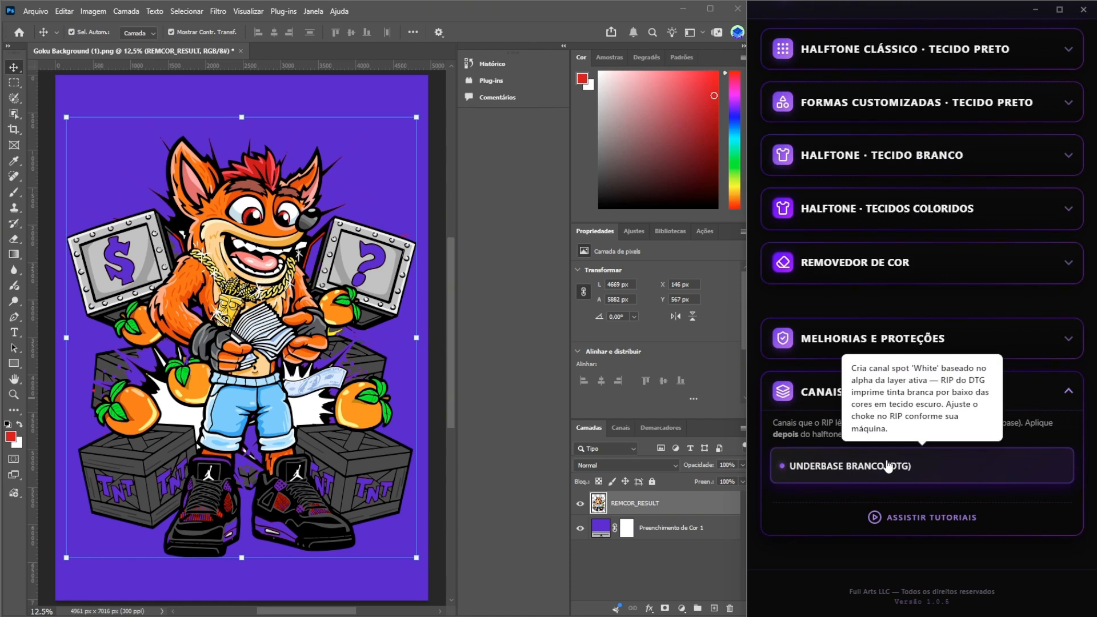
click(621, 428)
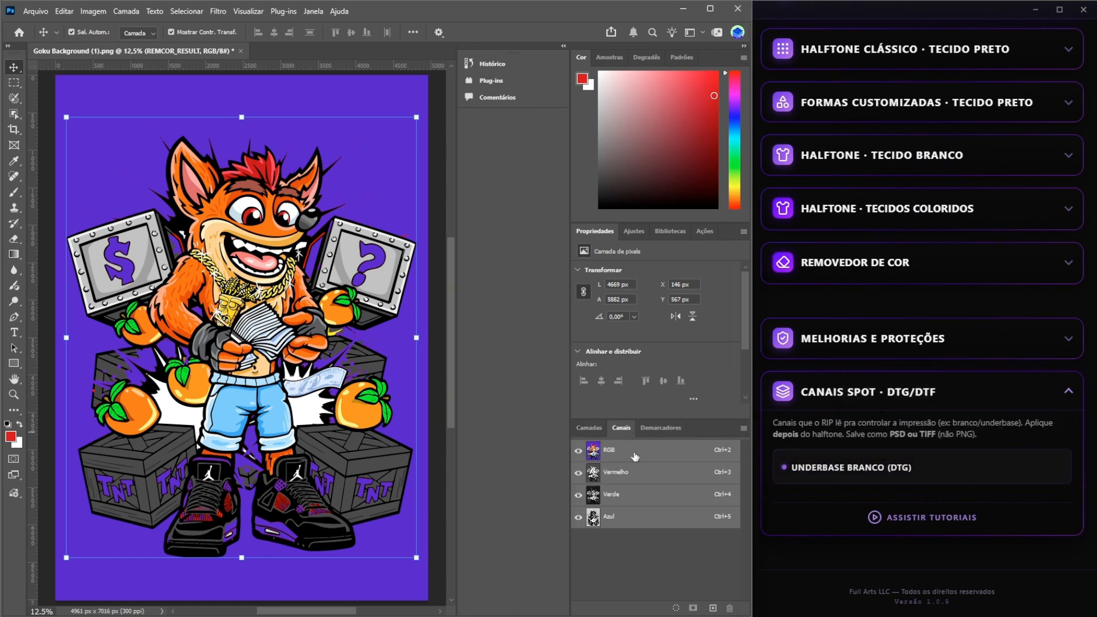
click(890, 472)
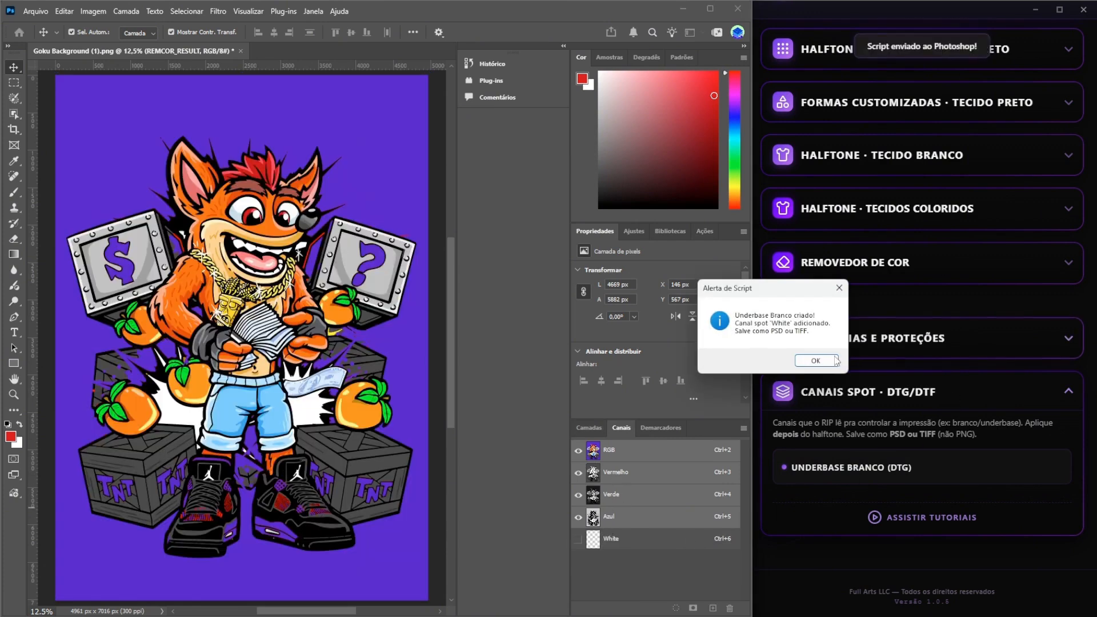
click(816, 360)
- Compare the artwork with the White spot channel shown and hidden
click(578, 539)
click(579, 539)
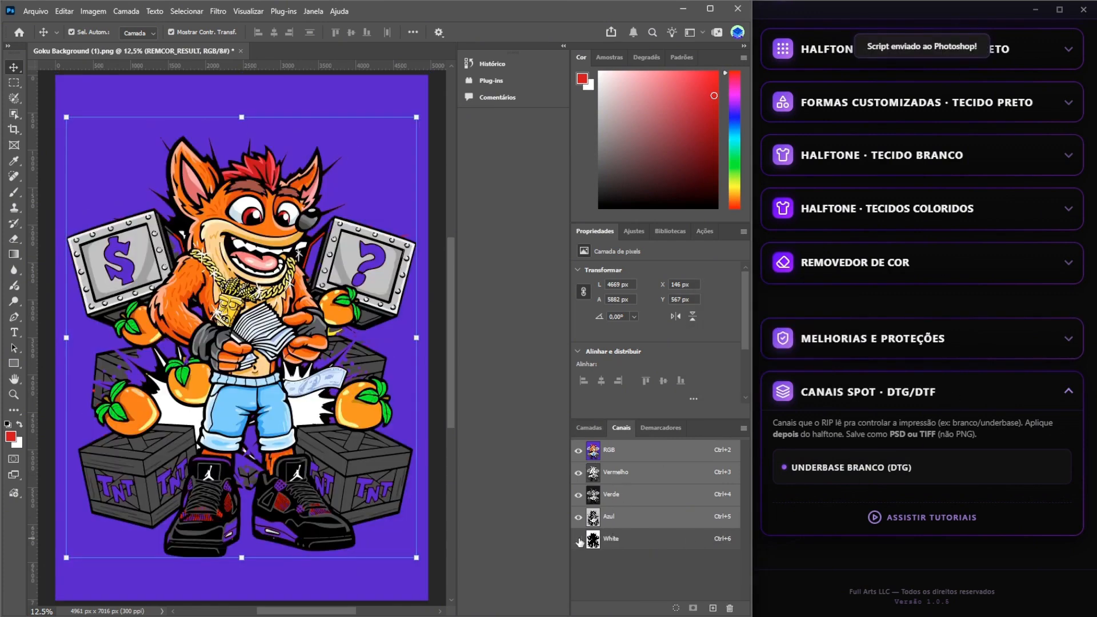
click(579, 539)
click(578, 539)
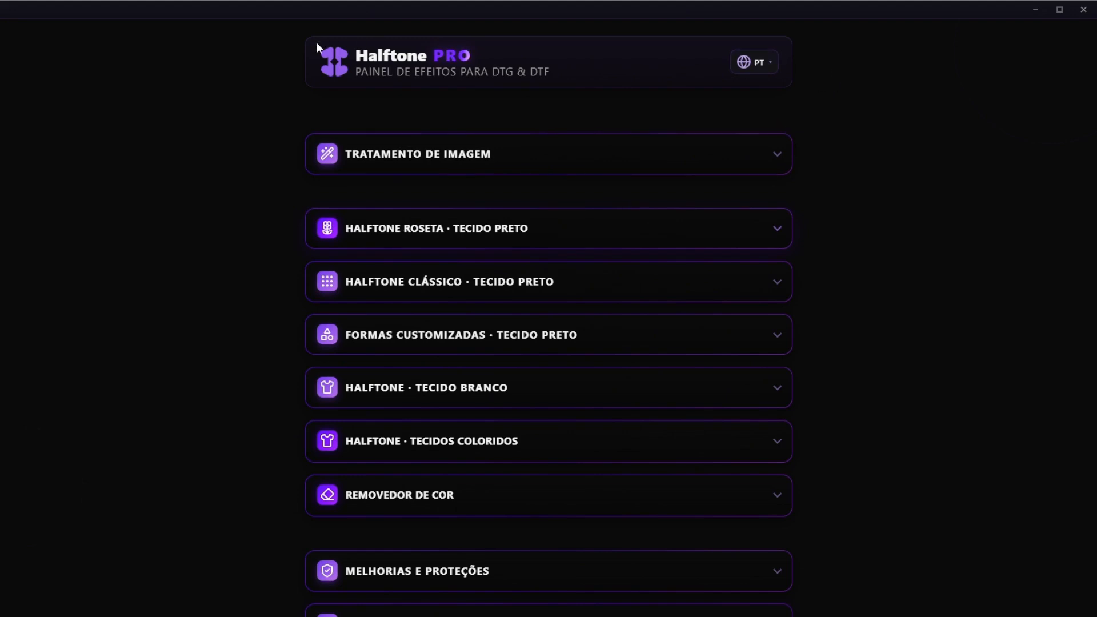
scroll(286, 404, down, 4)
scroll(628, 395, up, 4)
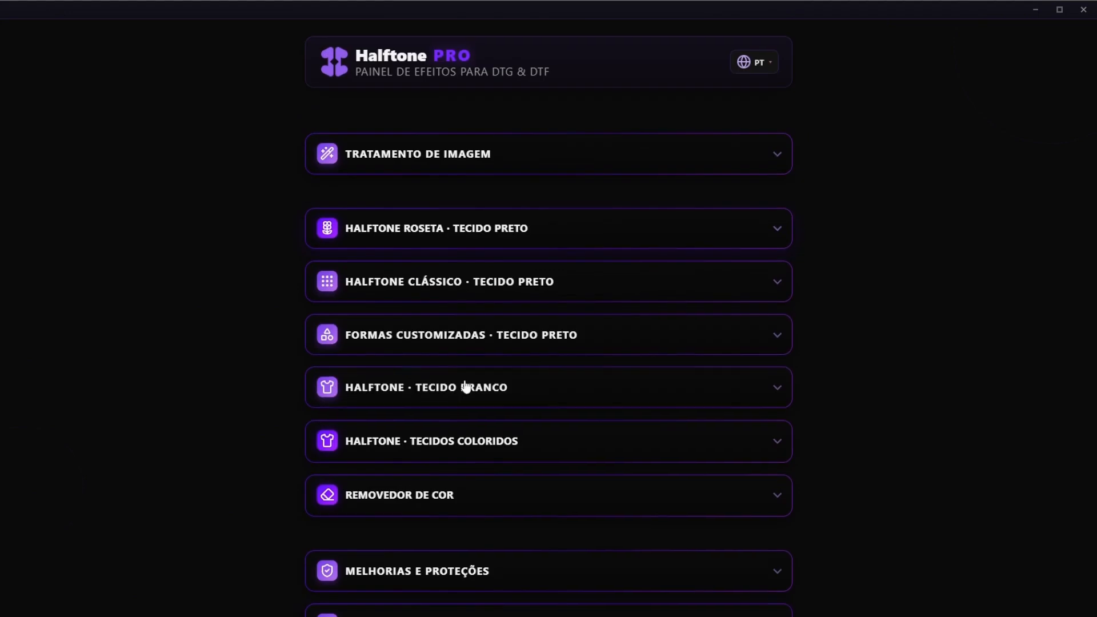